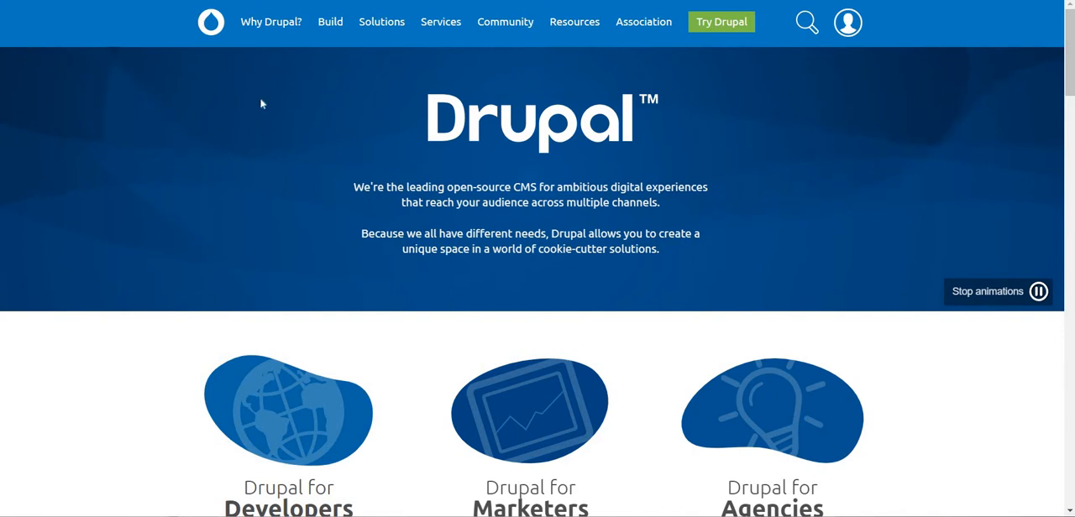
Open the About Drupal page and read its introduction to the content management software.
mouse_move(278, 17)
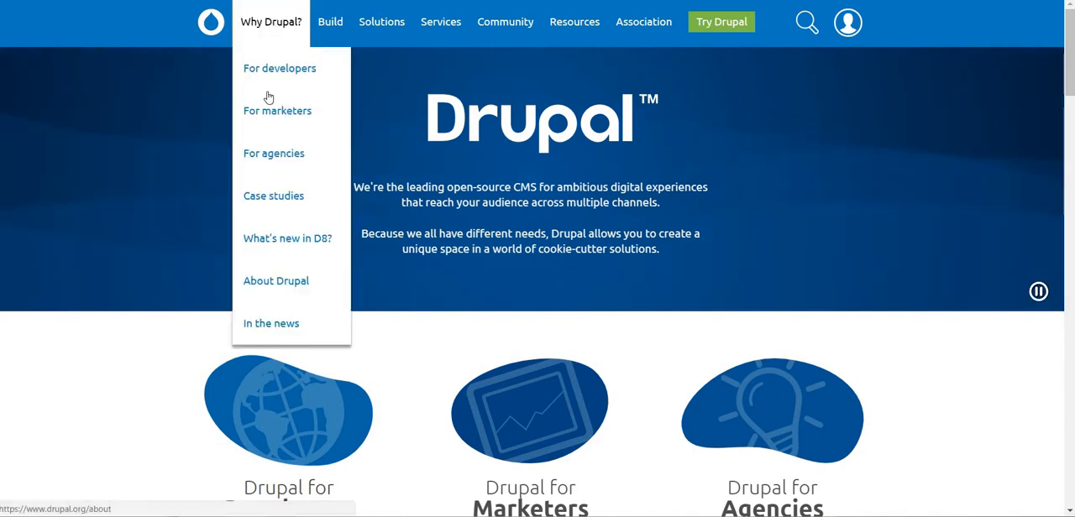
click(278, 281)
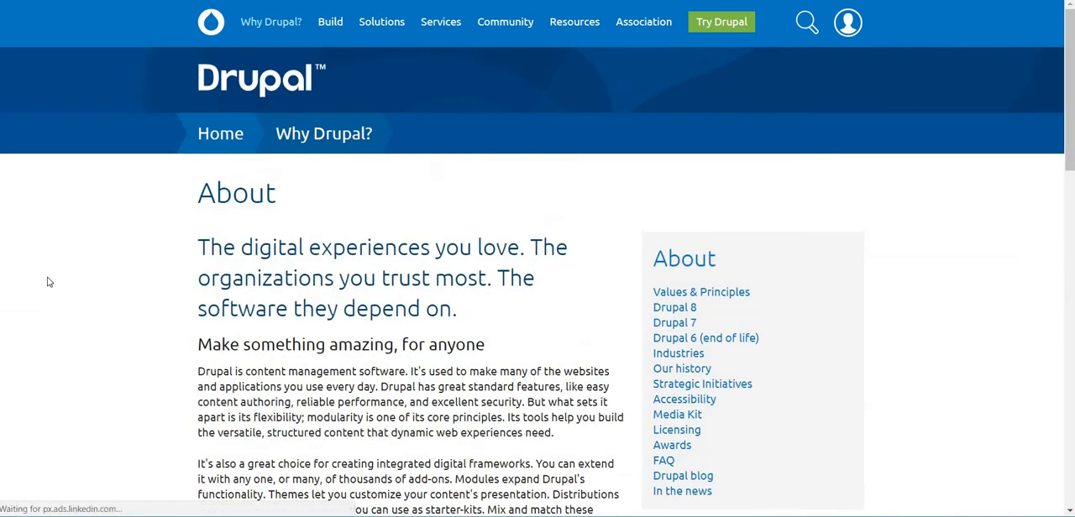
scroll(51, 275, down, 3)
scroll(52, 275, down, 2)
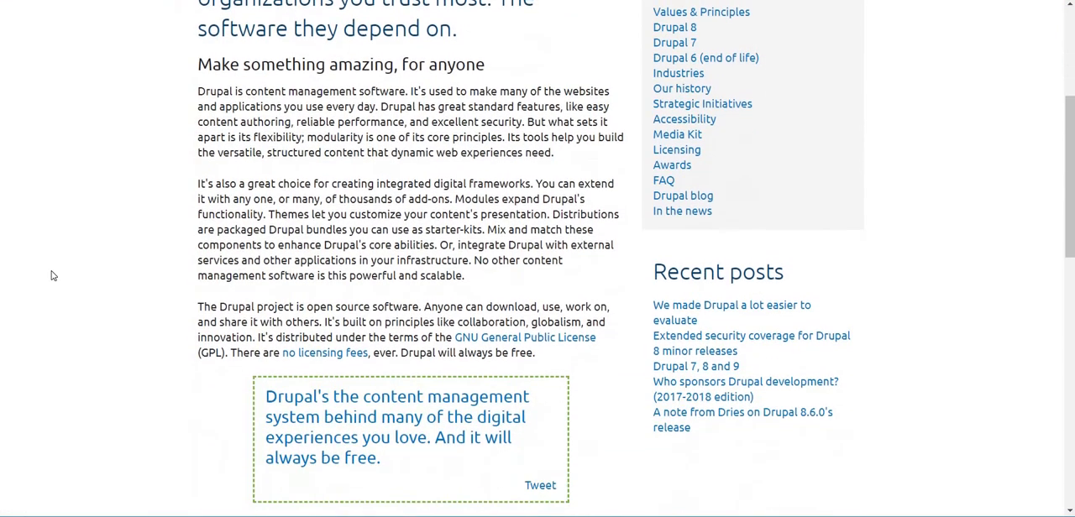
scroll(52, 275, down, 2)
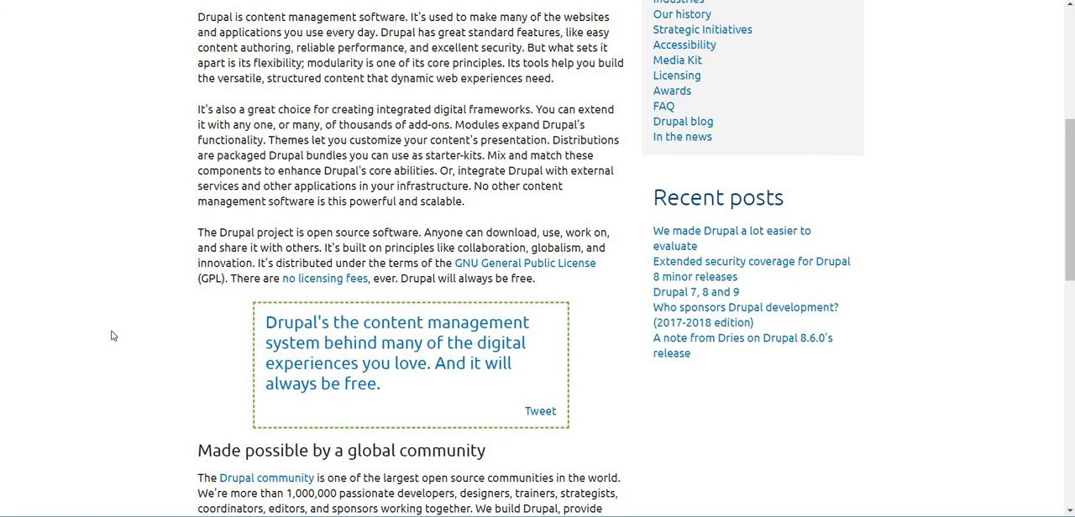
scroll(112, 336, up, 4)
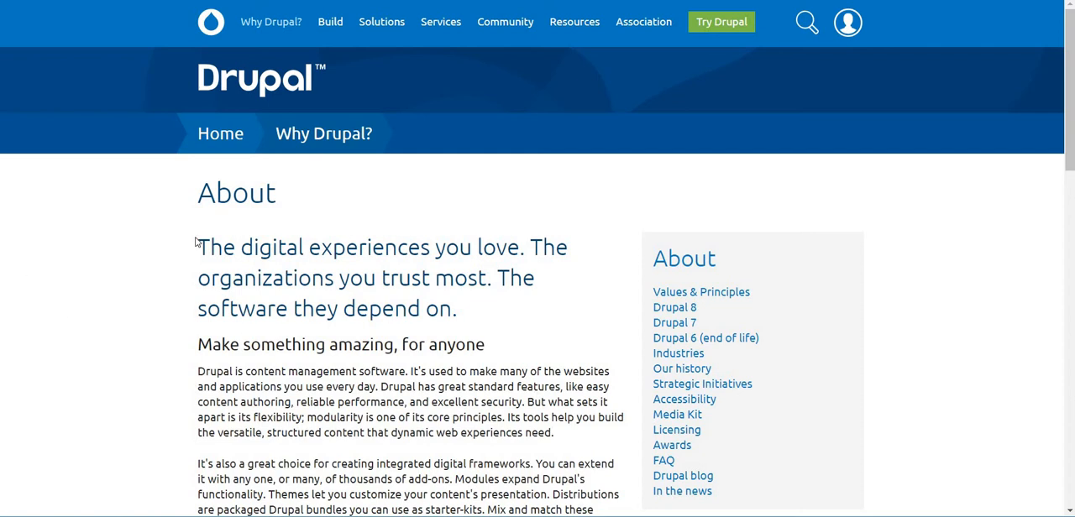
Go to the Drupal download page and download the Drupal zip.
mouse_move(736, 27)
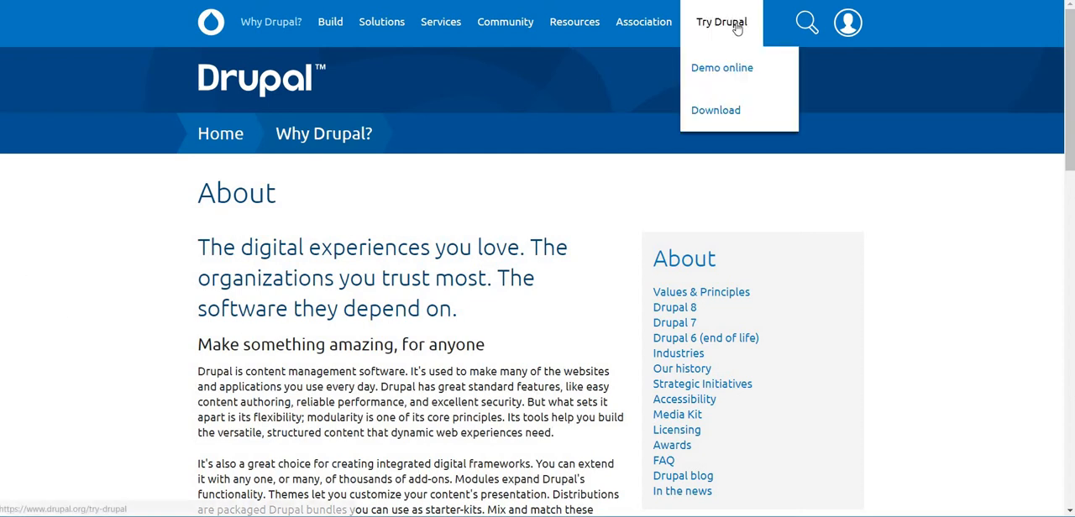
click(720, 117)
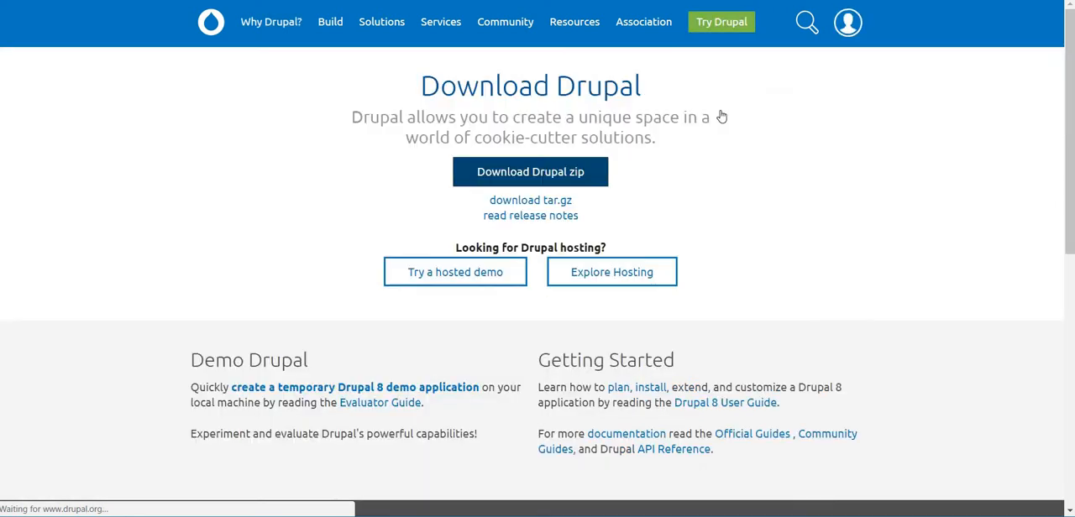
click(567, 179)
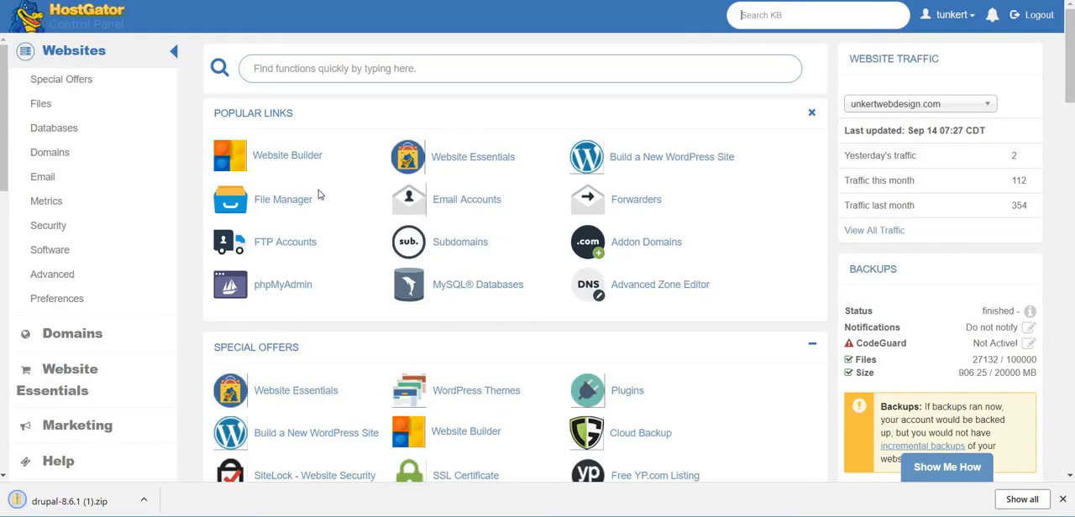
Open the timtheory.com folder in the HostGator control panel's File Manager.
click(288, 204)
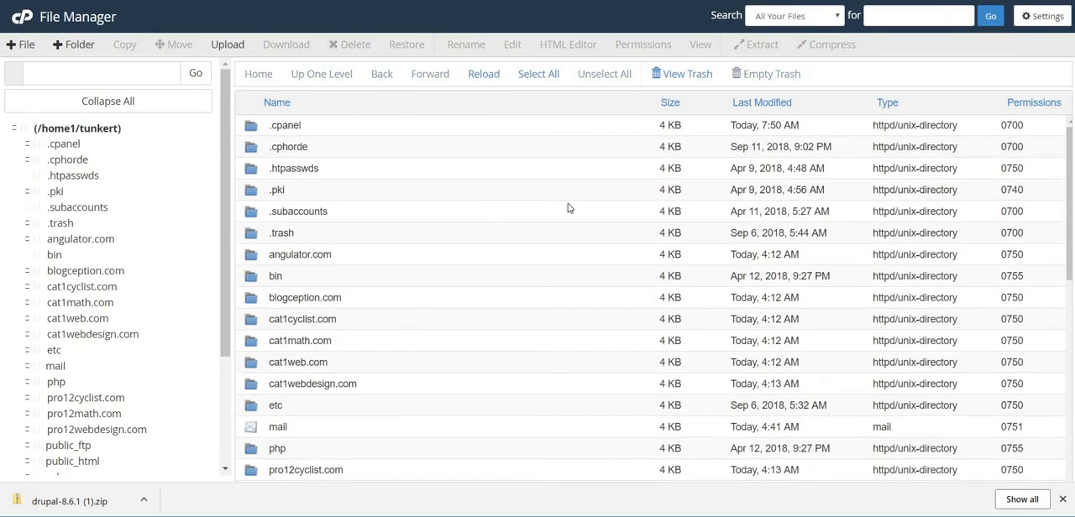
scroll(555, 209, down, 5)
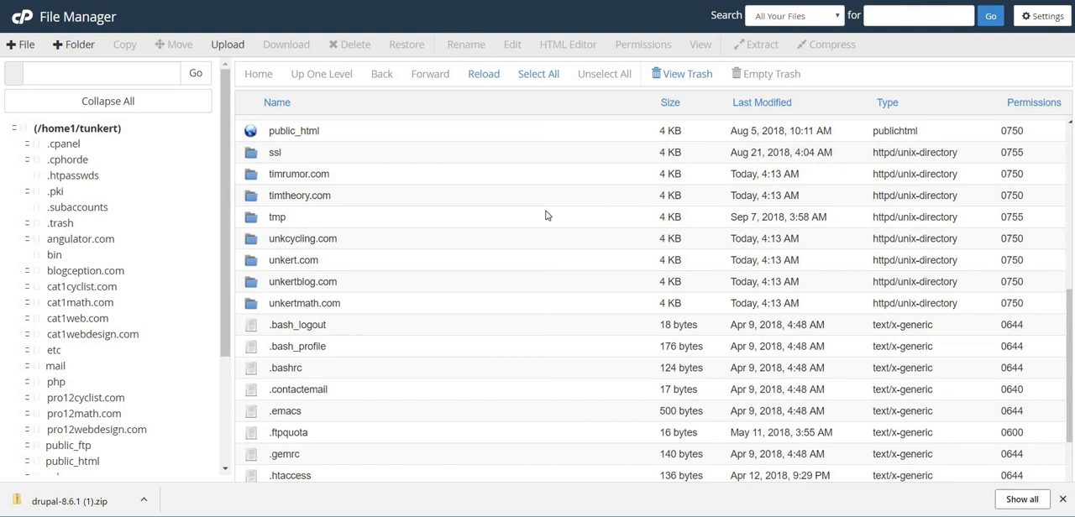
double_click(439, 199)
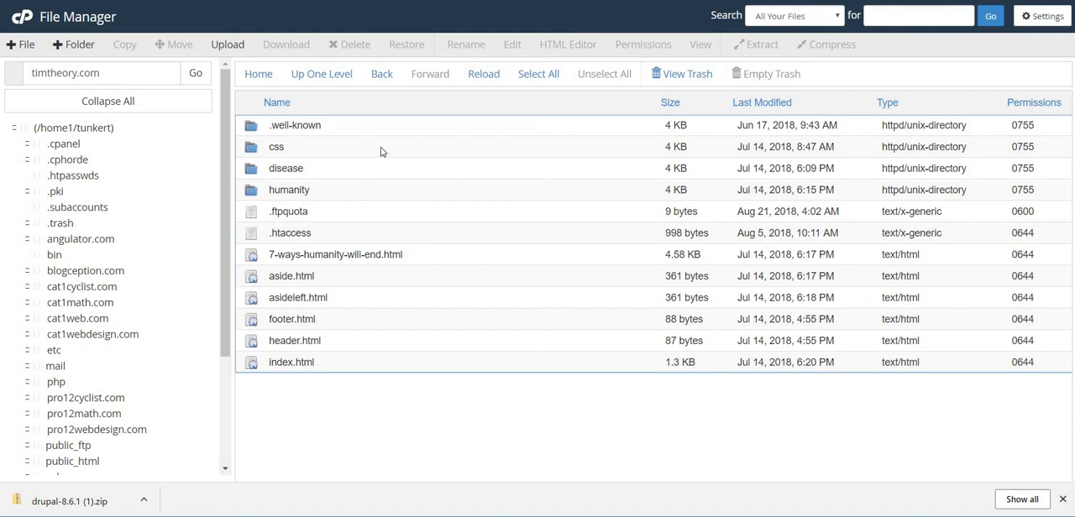
Delete every file and folder inside timtheory.com except the .well-known folder.
drag(381, 147, 392, 370)
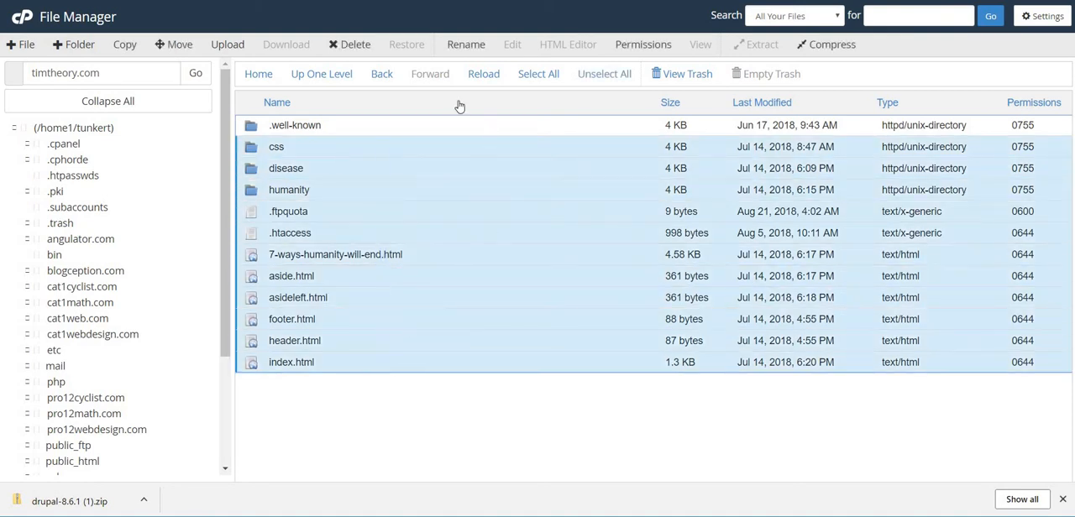
click(340, 44)
click(654, 328)
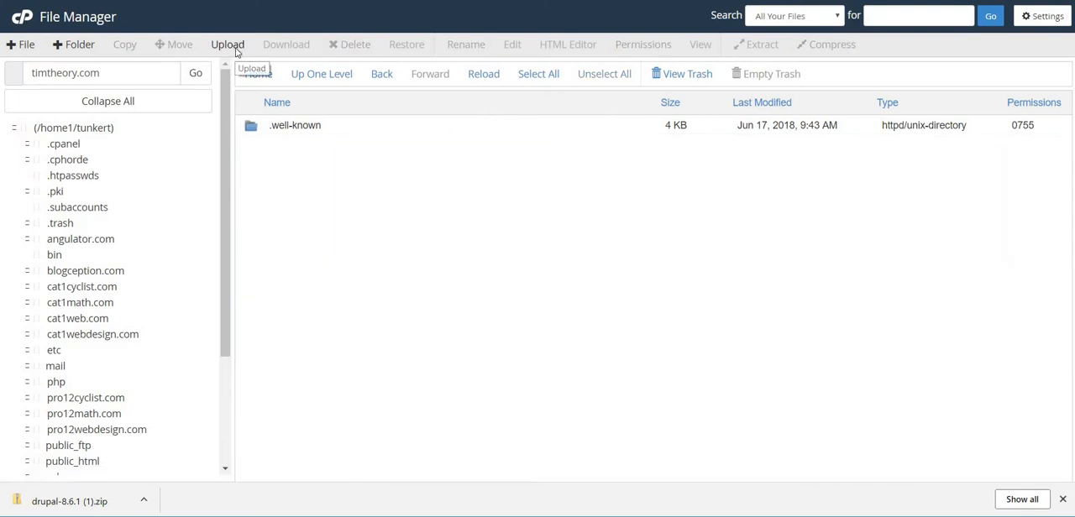
Upload the drupal-8.6.1 zip from Downloads into the timtheory.com folder and close the upload page.
click(237, 50)
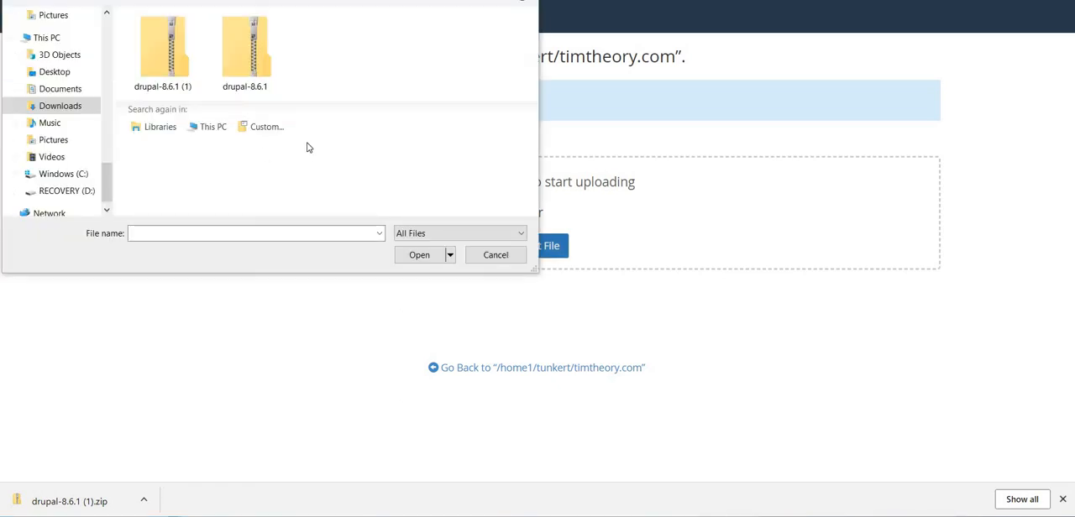
click(244, 66)
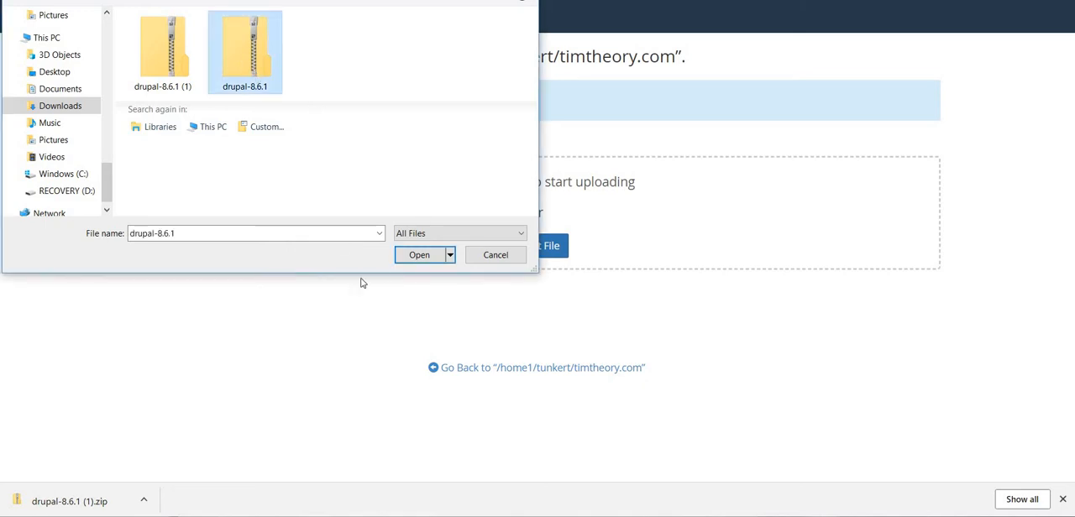
click(404, 257)
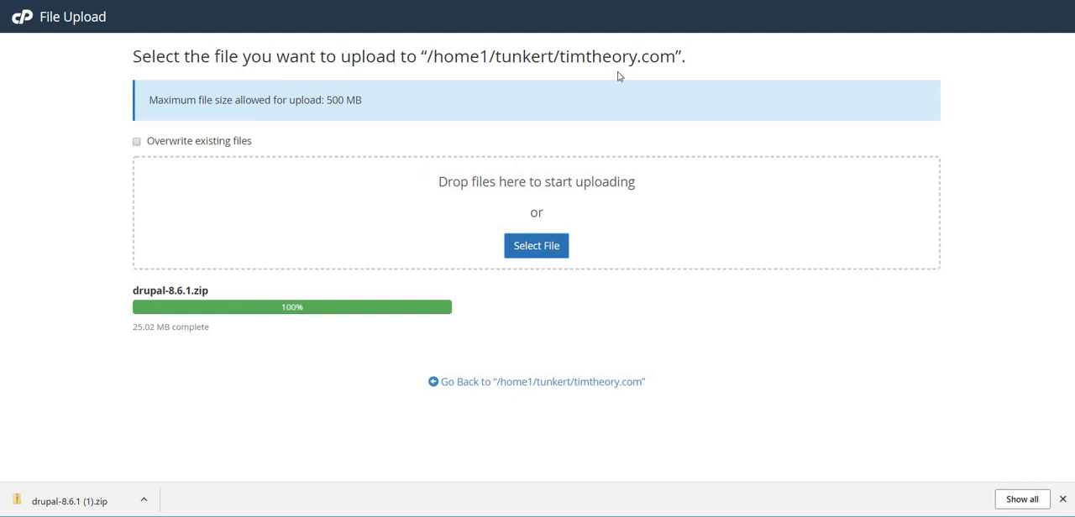
key(ctrl+w)
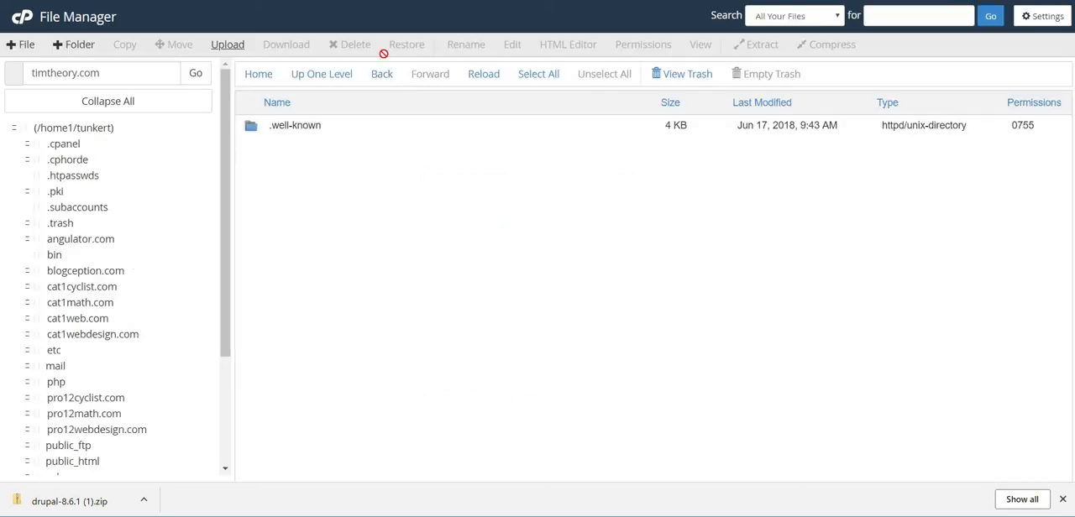
Go up to the home directory and reopen the timtheory.com folder to refresh its file list.
click(341, 73)
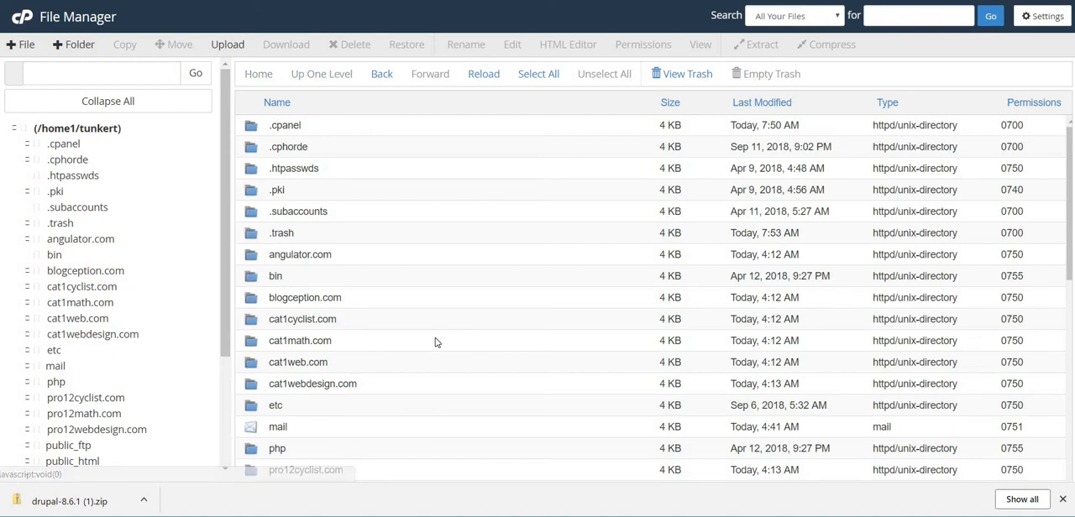
scroll(434, 341, down, 5)
click(374, 200)
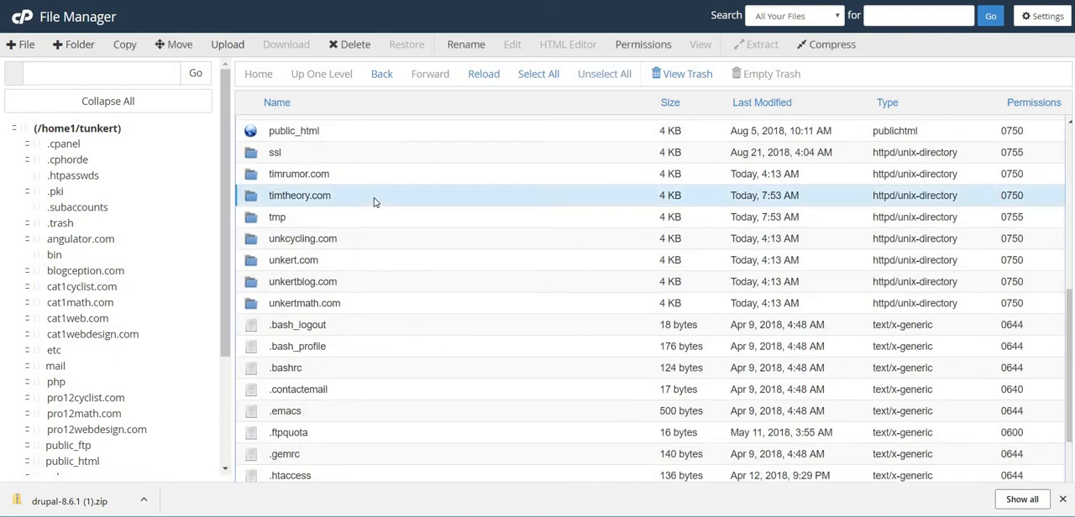
click(374, 201)
double_click(403, 204)
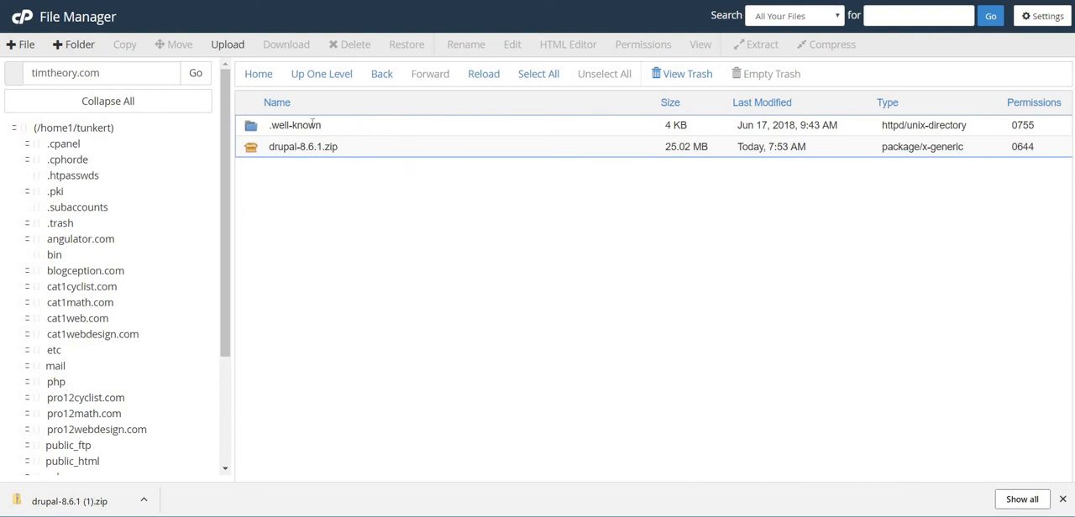
Extract drupal-8.6.1.zip into /timtheory.com and close the extraction results.
click(394, 151)
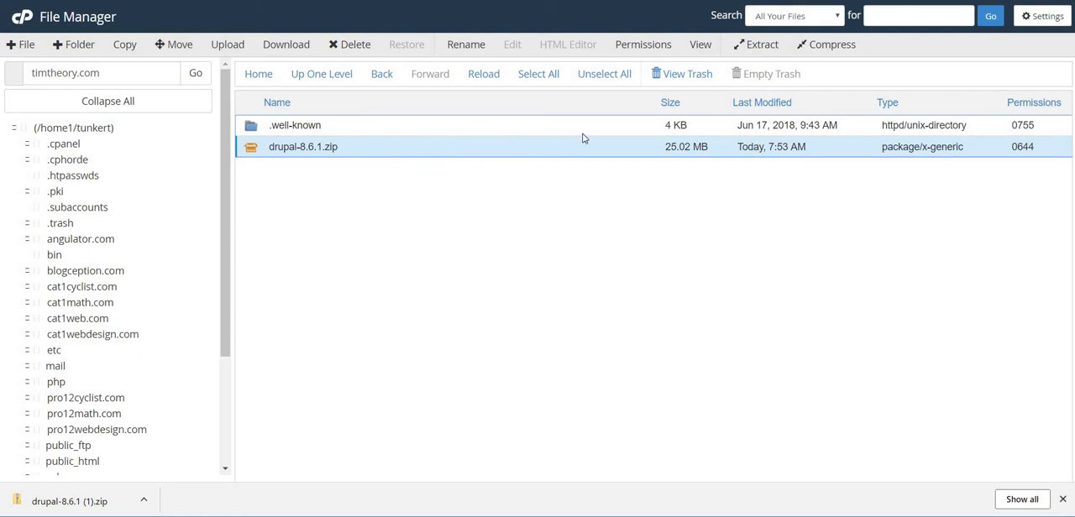
click(760, 43)
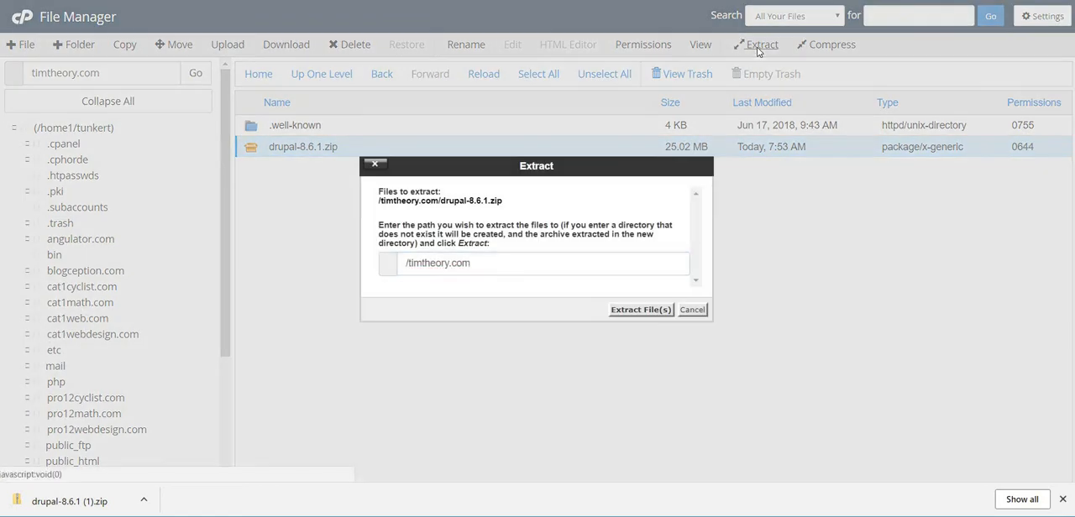
click(641, 310)
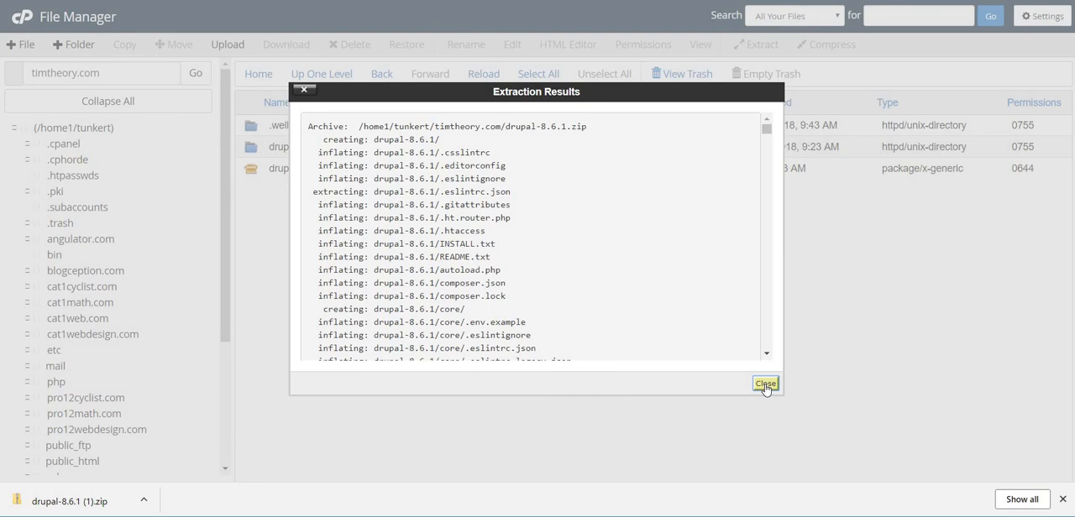
click(765, 386)
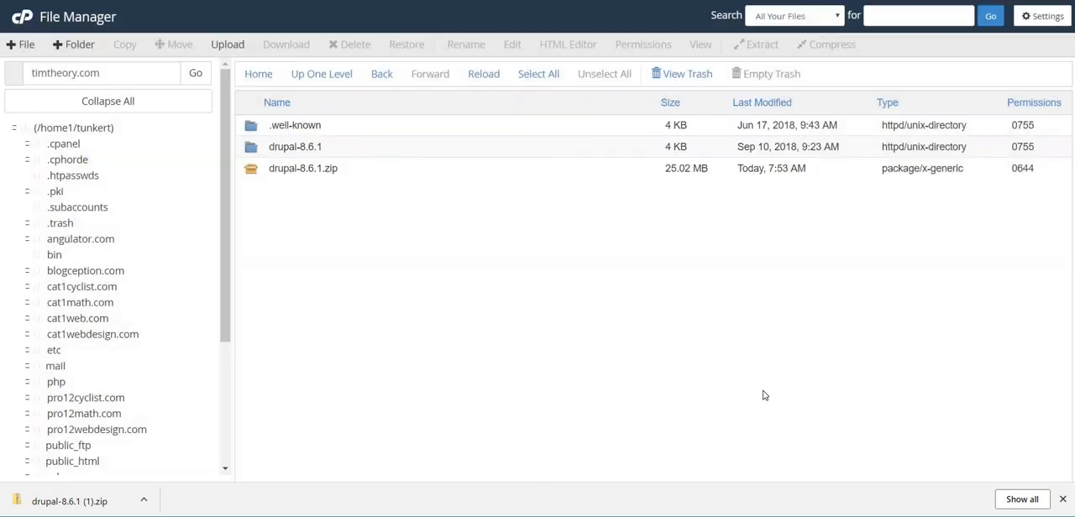
Move all the contents of the extracted drupal-8.6.1 folder to /timtheory.com.
double_click(379, 153)
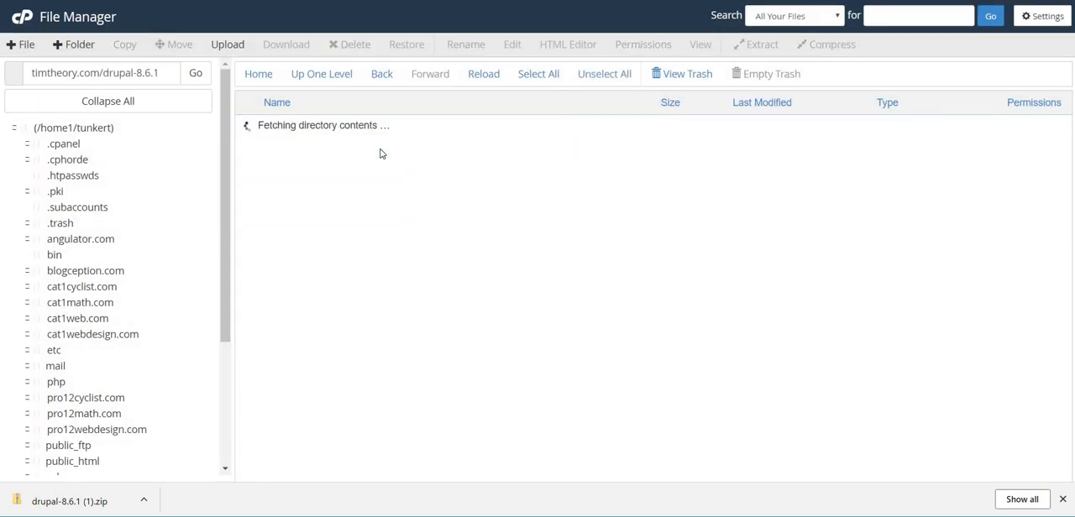
drag(424, 130, 487, 514)
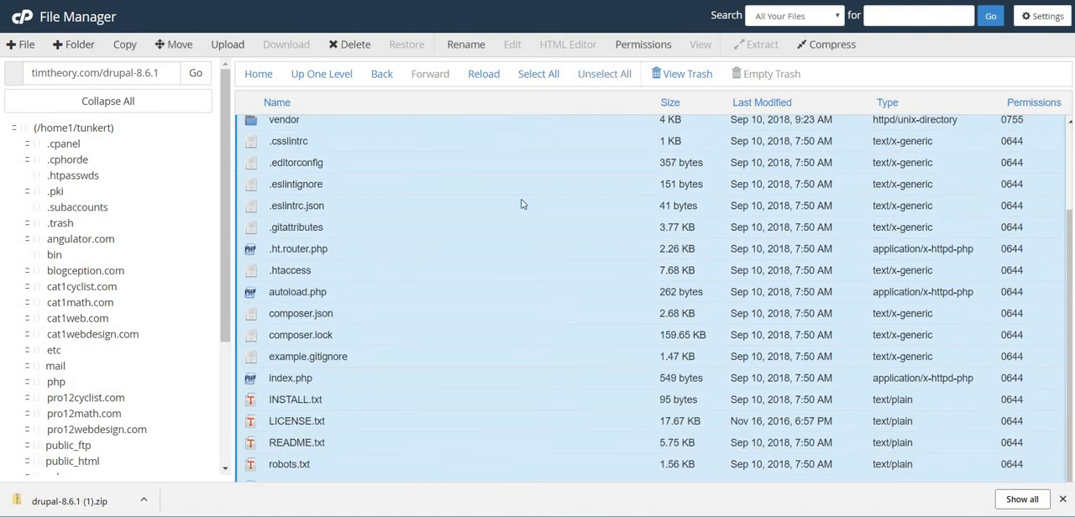
click(176, 45)
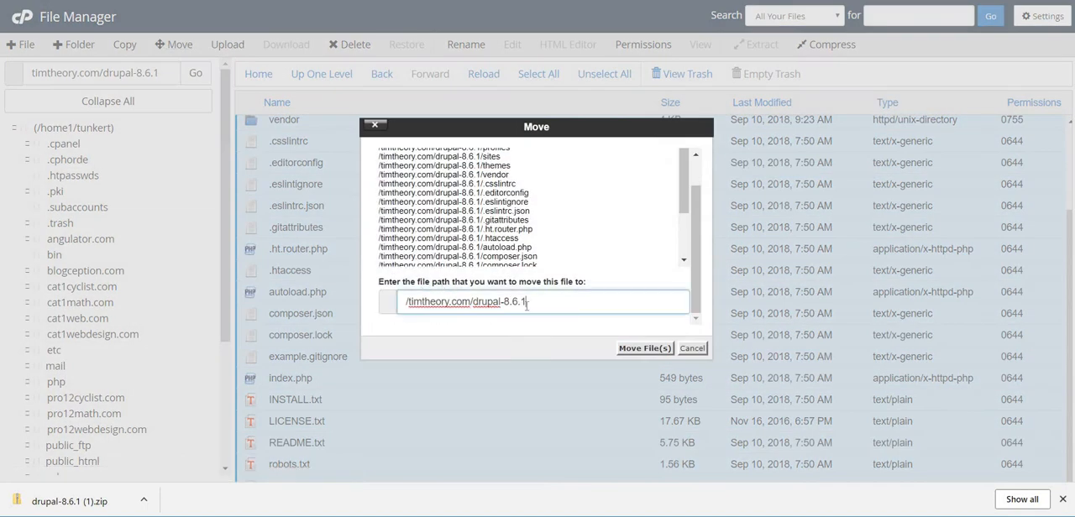
key(BackSpace)
key(BackSpace)
key(BackSpace)
key(BackSpace)
key(BackSpace)
key(BackSpace)
key(BackSpace)
key(BackSpace)
key(BackSpace)
key(BackSpace)
key(BackSpace)
key(BackSpace)
key(BackSpace)
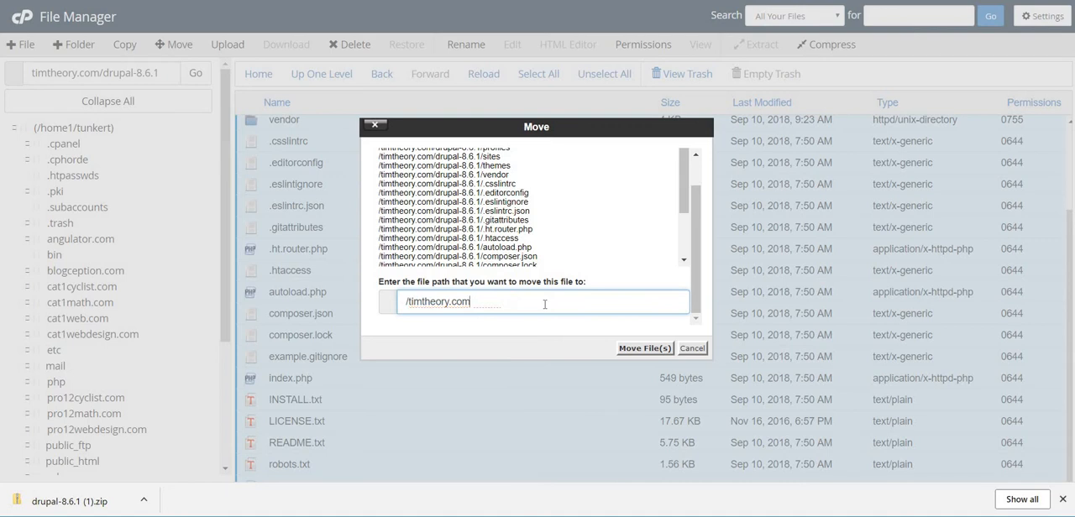
click(644, 348)
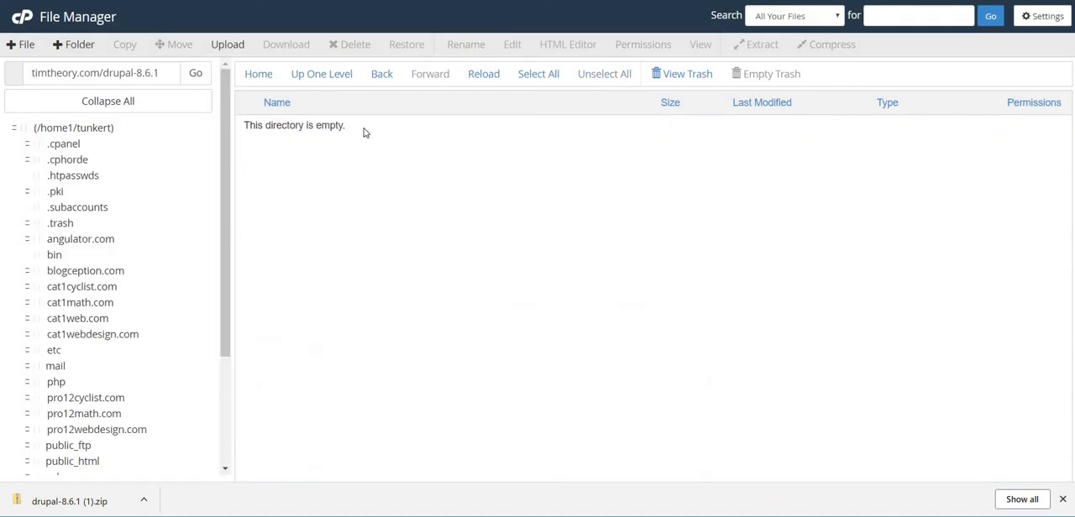
Return to the timtheory.com folder and delete the drupal-8.6.1.zip archive.
click(336, 74)
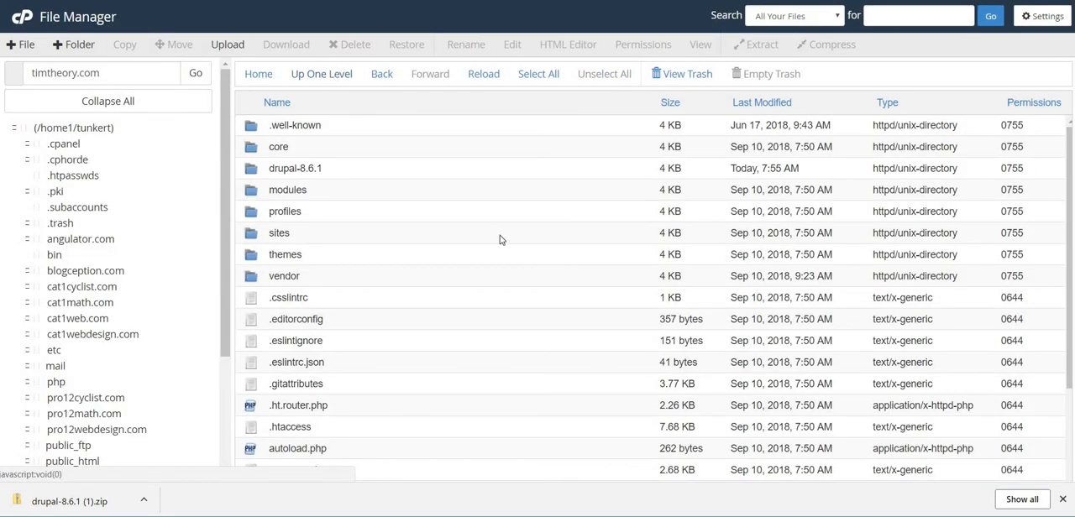
scroll(498, 238, down, 2)
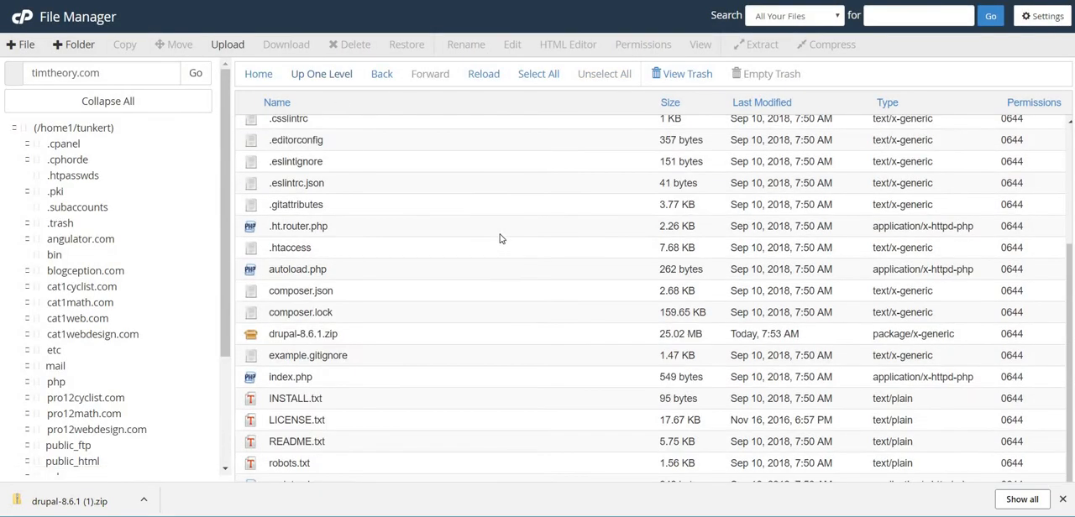
click(452, 339)
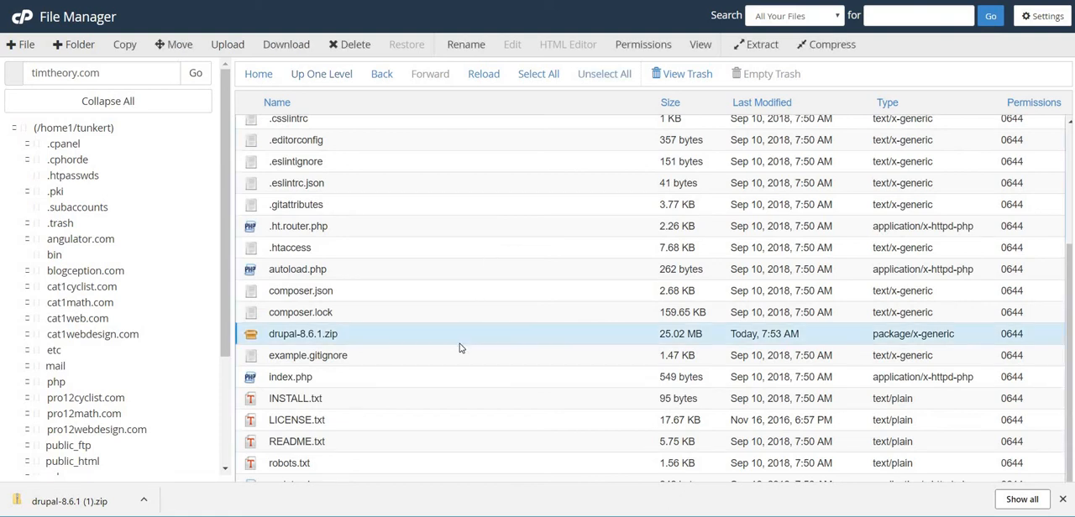
click(353, 44)
click(654, 283)
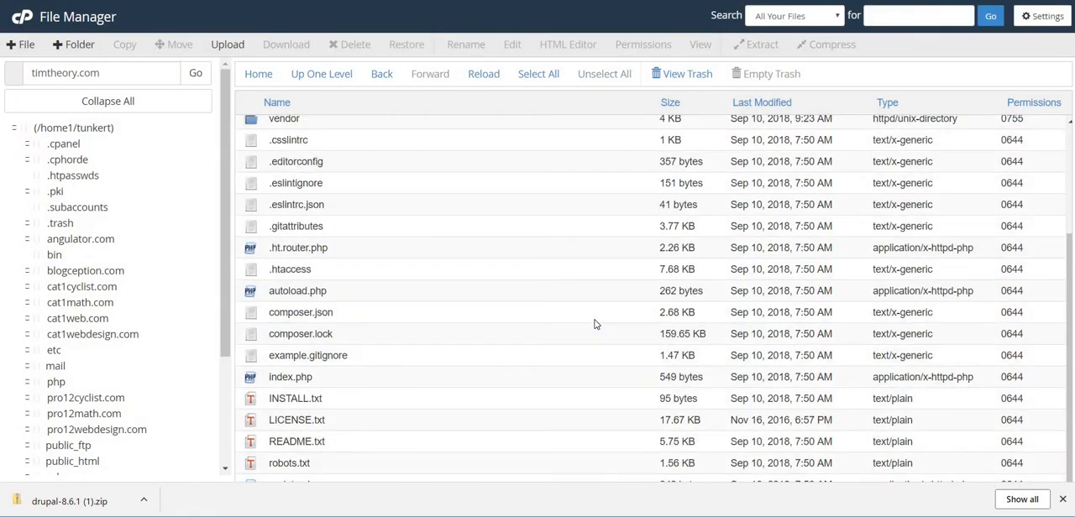
Delete the emptied drupal-8.6.1 folder from the timtheory.com directory and confirm the deletion.
scroll(516, 331, up, 2)
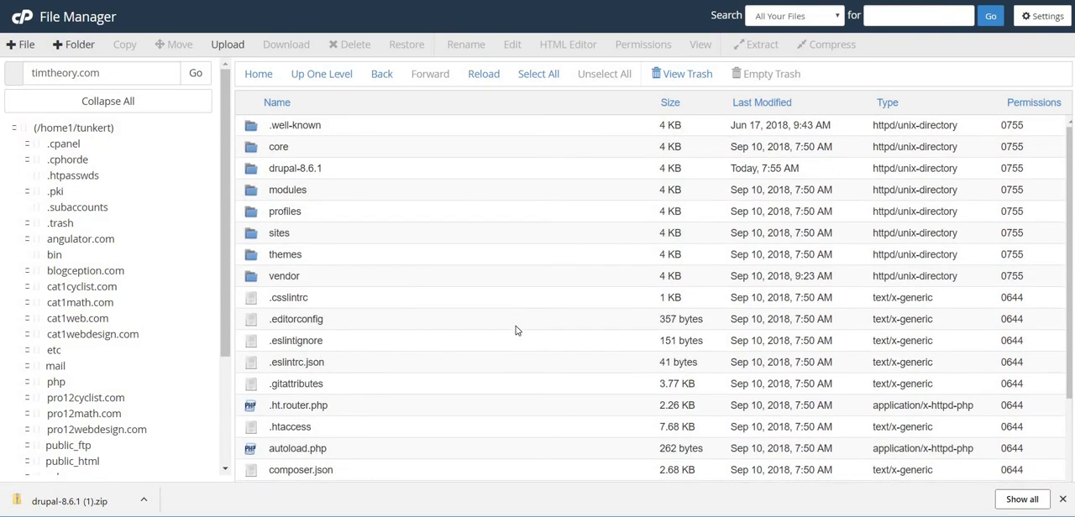
scroll(516, 330, down, 3)
scroll(420, 252, up, 3)
click(373, 174)
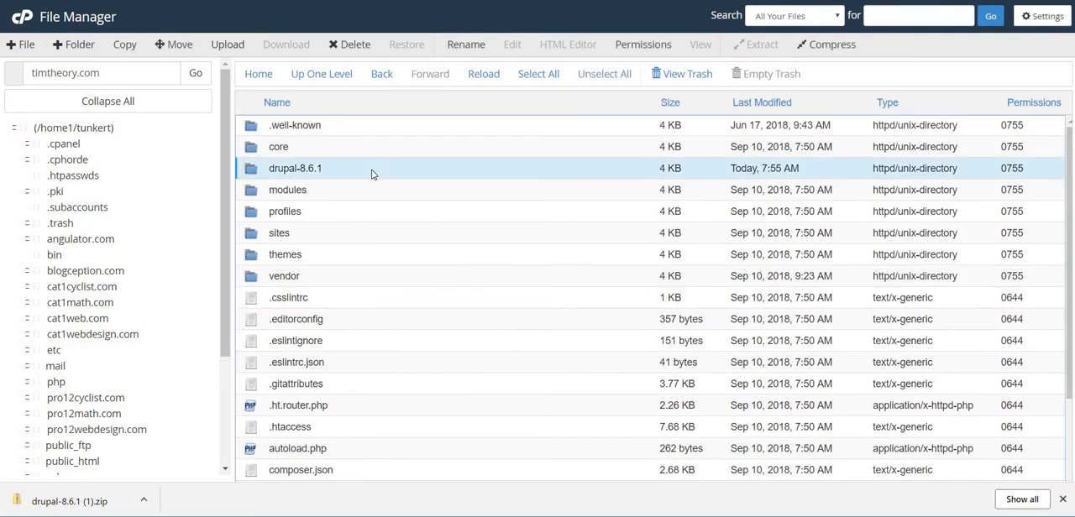
click(365, 51)
click(654, 283)
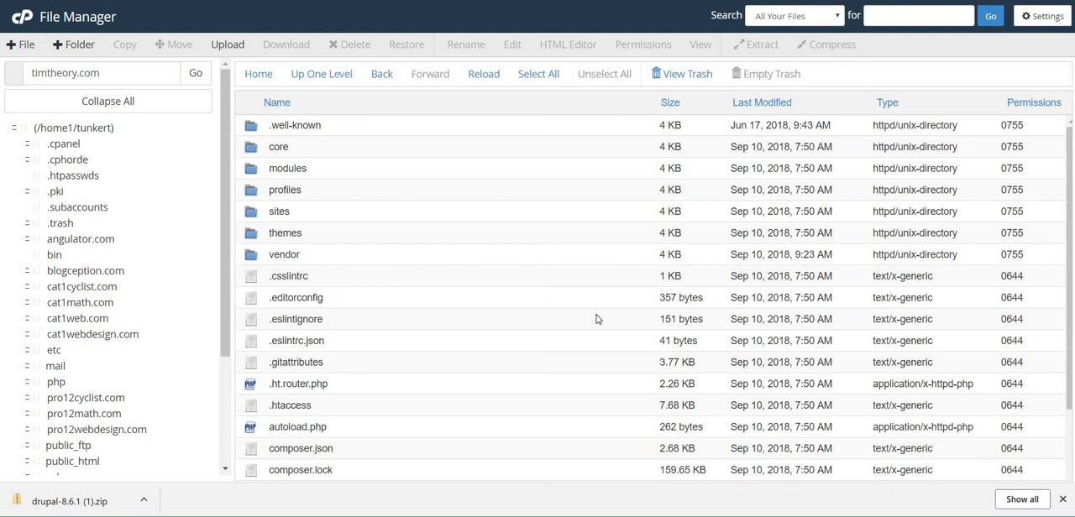
Switch to the hosting control panel, search its functions for "data" and open the MySQL Database Wizard.
click(220, 0)
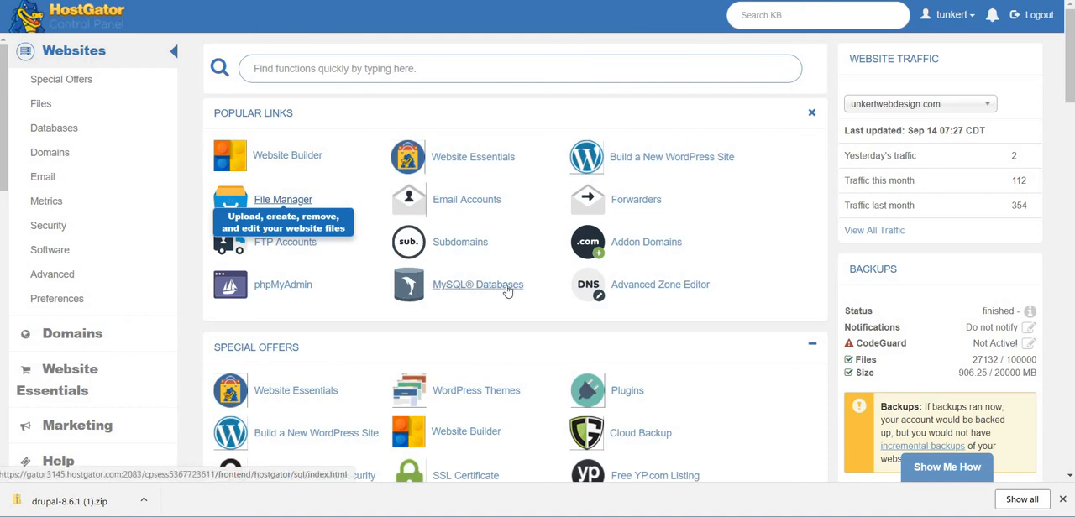
click(360, 74)
text(data)
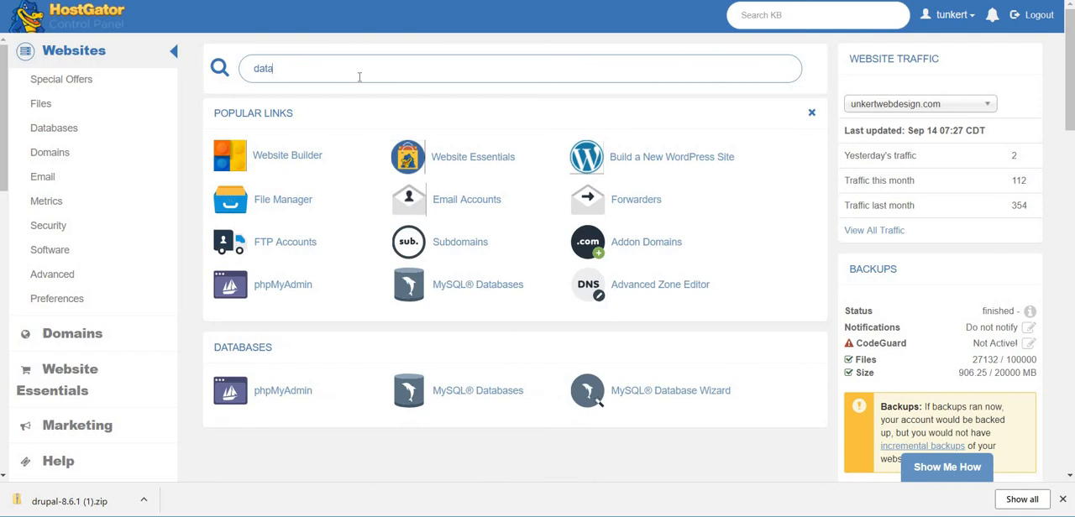
click(671, 391)
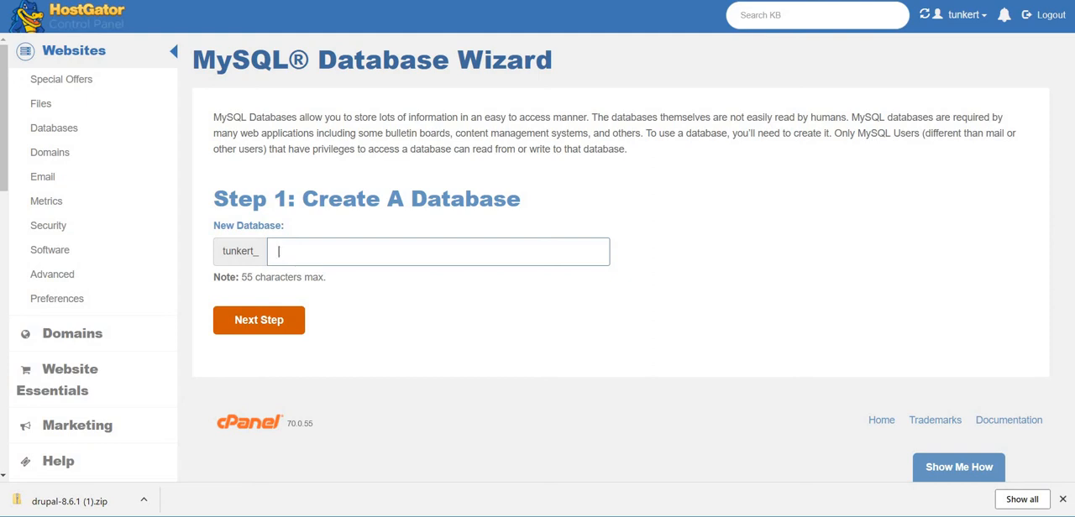
Switch to the Drupal installer, keep English as the language and continue with the Standard installation profile.
click(82, 37)
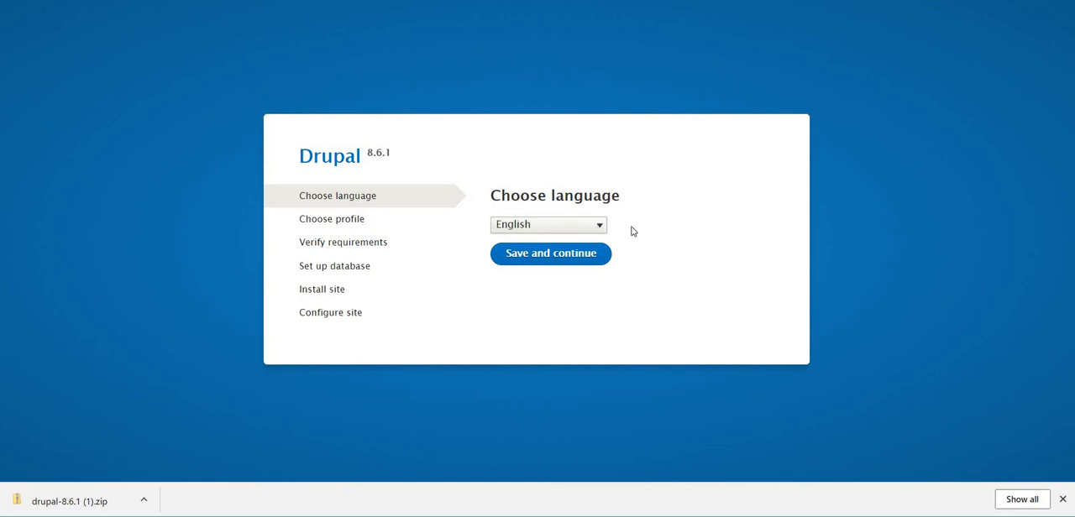
click(589, 229)
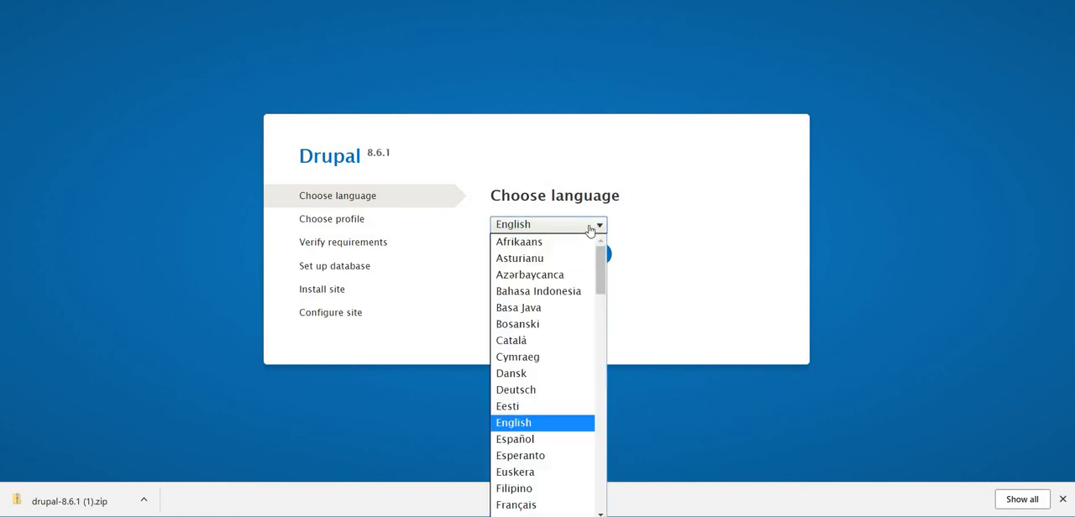
click(592, 229)
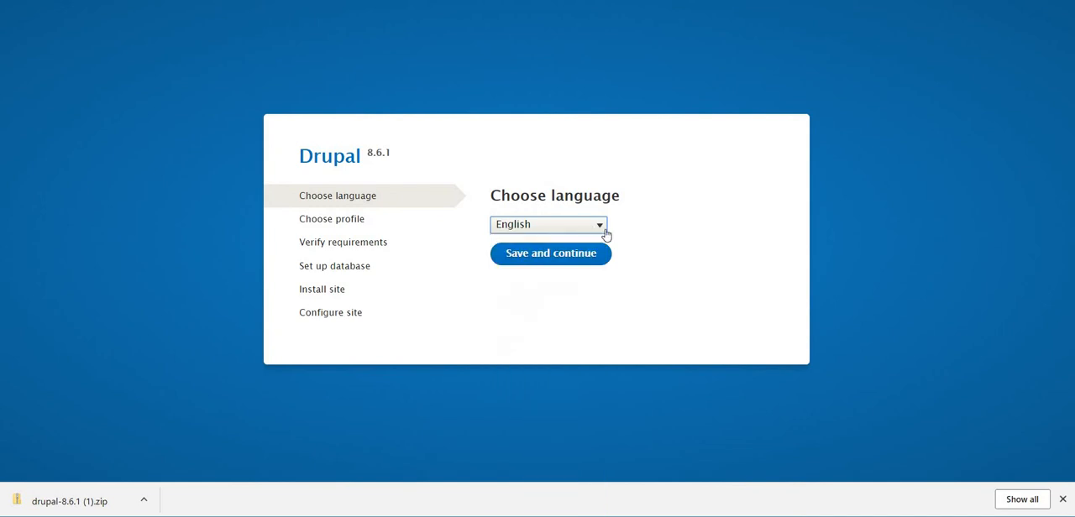
click(551, 254)
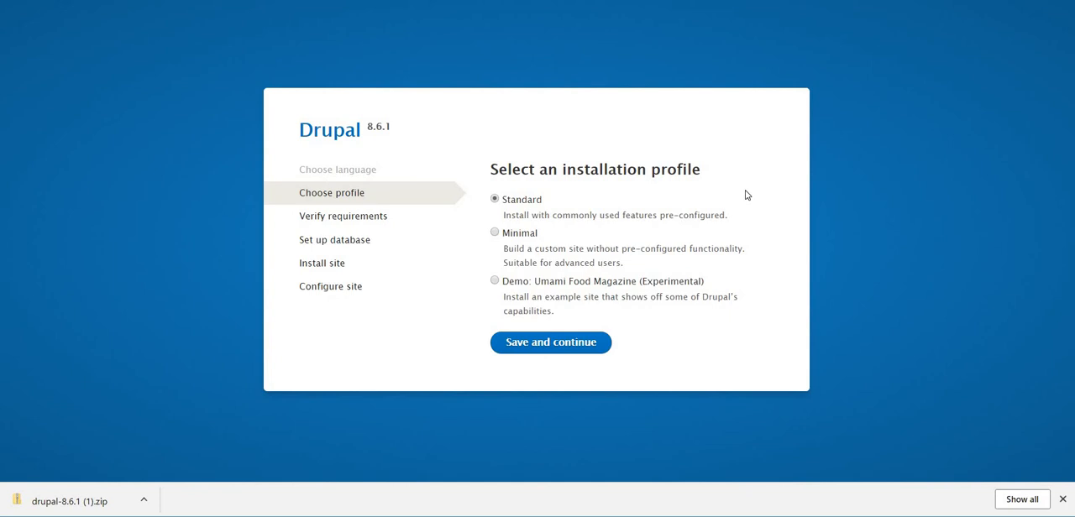
click(544, 344)
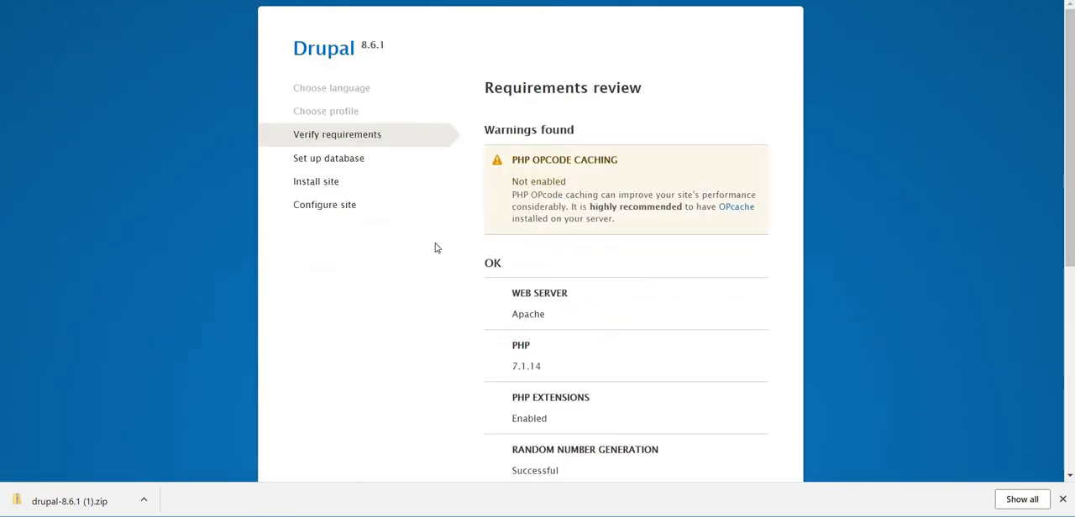
Examine the installer's requirements review, including the warnings, the server checks and the options for continuing.
scroll(435, 248, down, 3)
scroll(434, 247, down, 2)
scroll(434, 247, up, 5)
scroll(462, 231, down, 3)
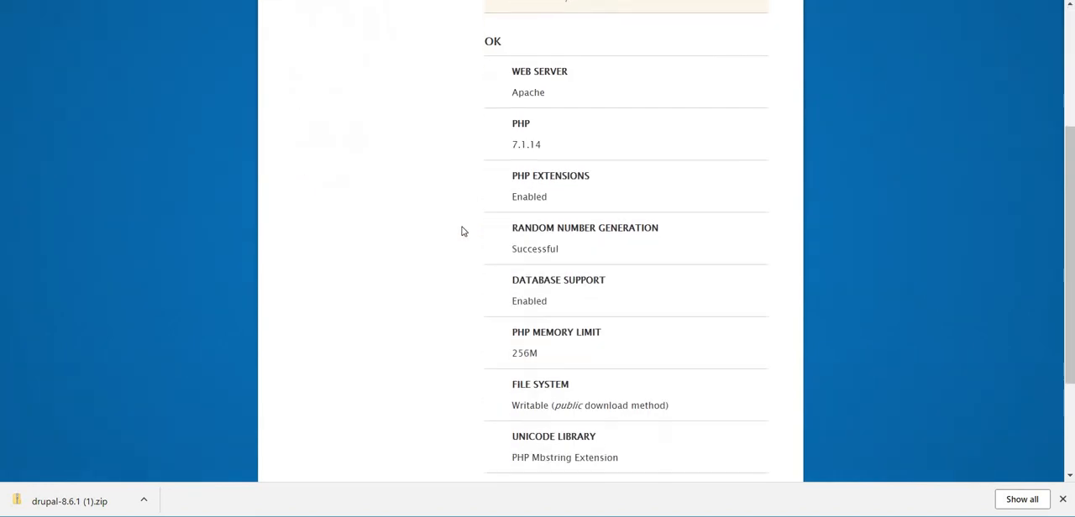
scroll(462, 231, down, 3)
scroll(462, 231, up, 5)
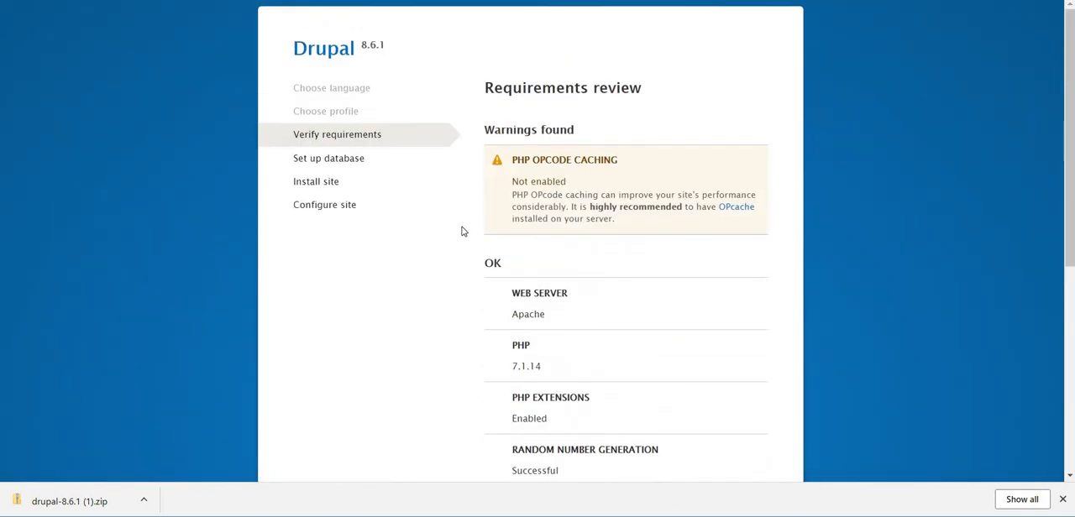
scroll(462, 230, down, 3)
scroll(462, 231, up, 3)
scroll(448, 231, down, 5)
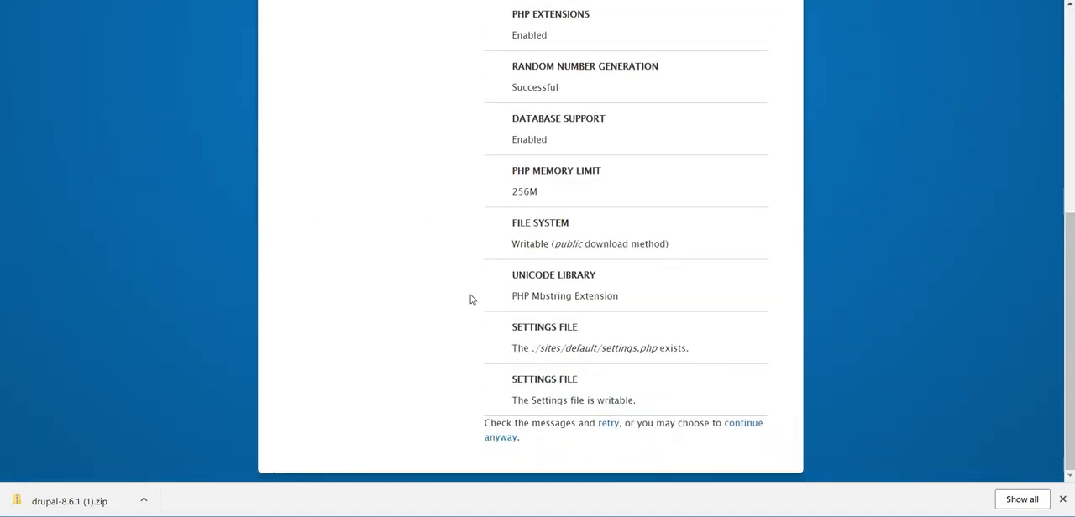
scroll(470, 300, up, 5)
scroll(470, 301, down, 5)
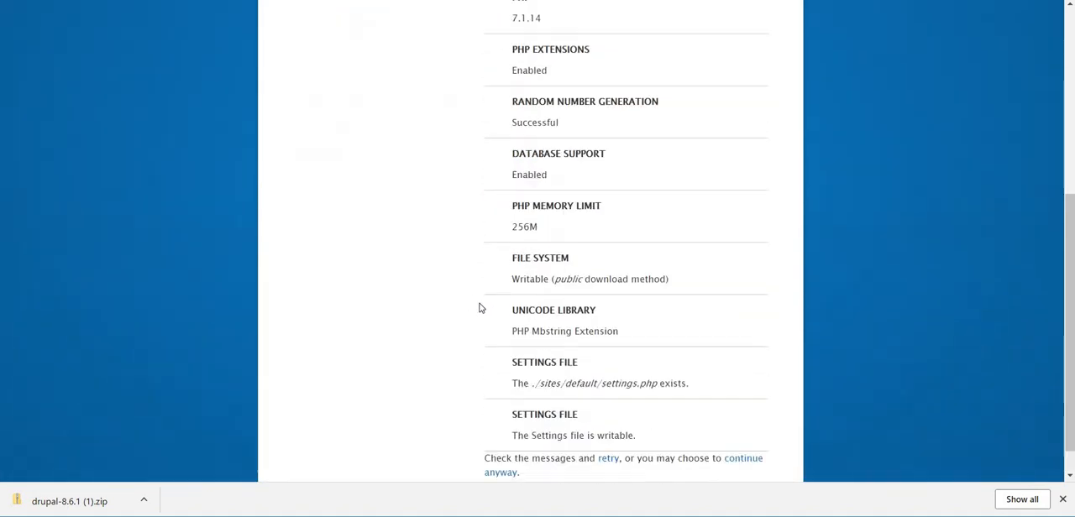
scroll(227, 111, up, 2)
scroll(228, 111, up, 3)
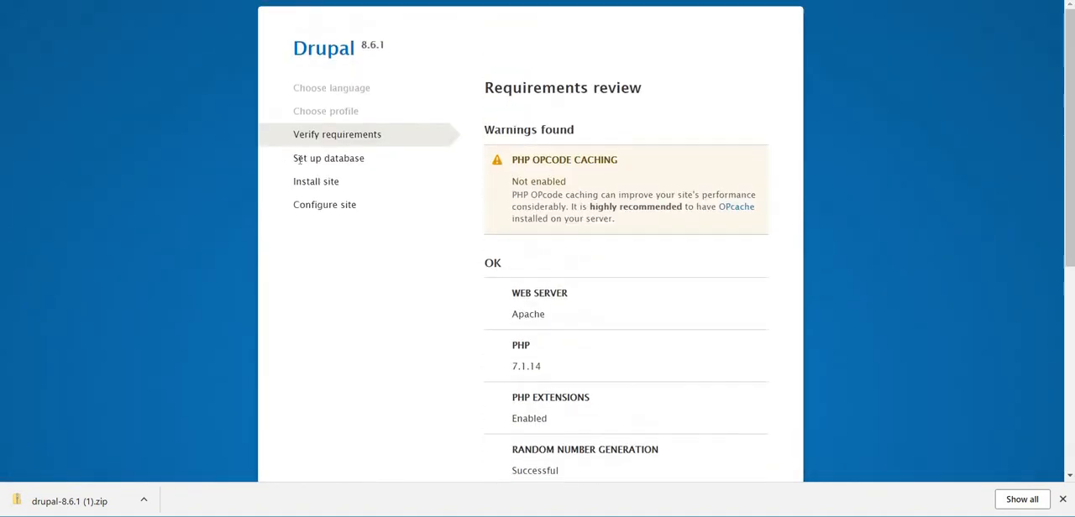
scroll(392, 212, down, 4)
scroll(393, 212, down, 1)
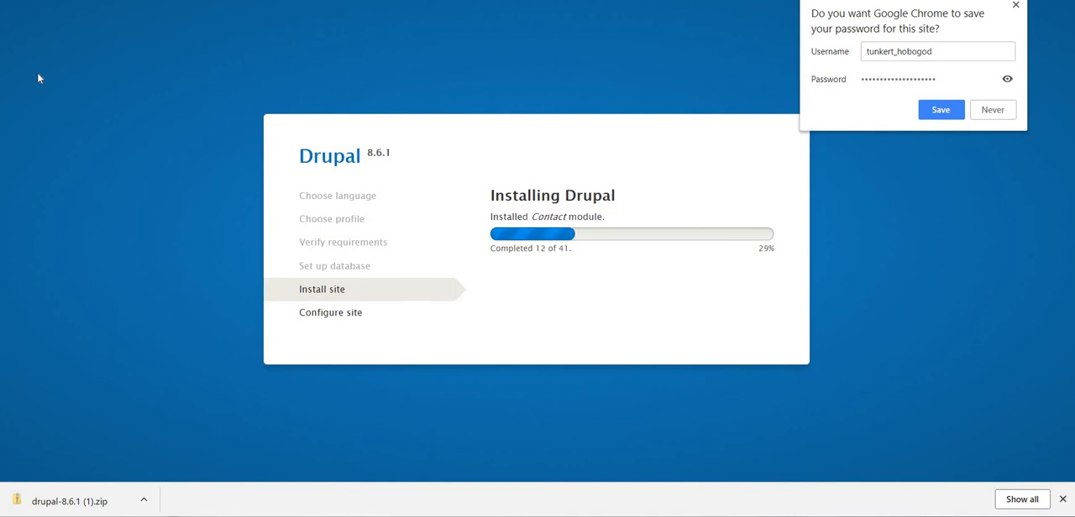
Dismiss the browser's offer to save the password and look over the Configure site form's account, regional and update settings.
click(1016, 7)
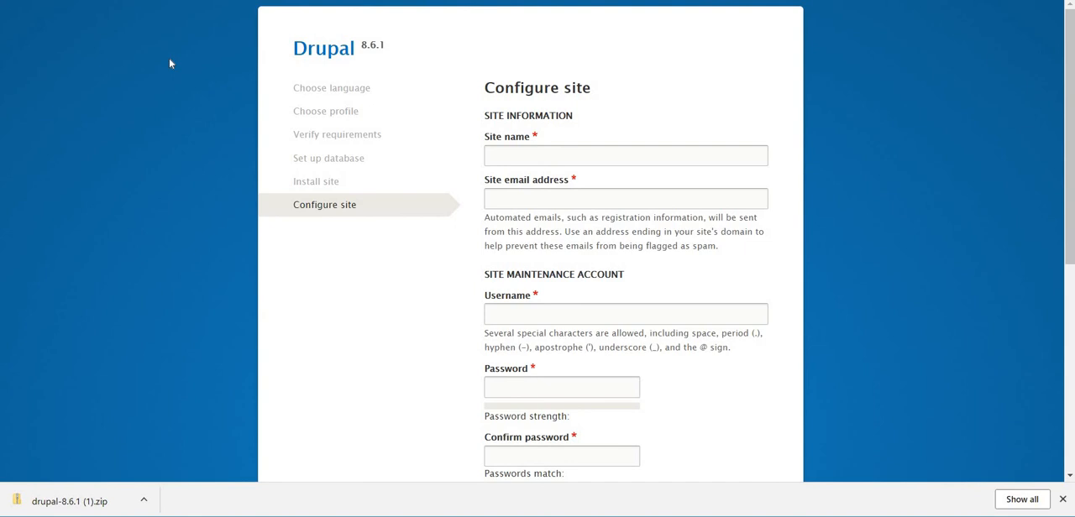
scroll(443, 232, down, 1)
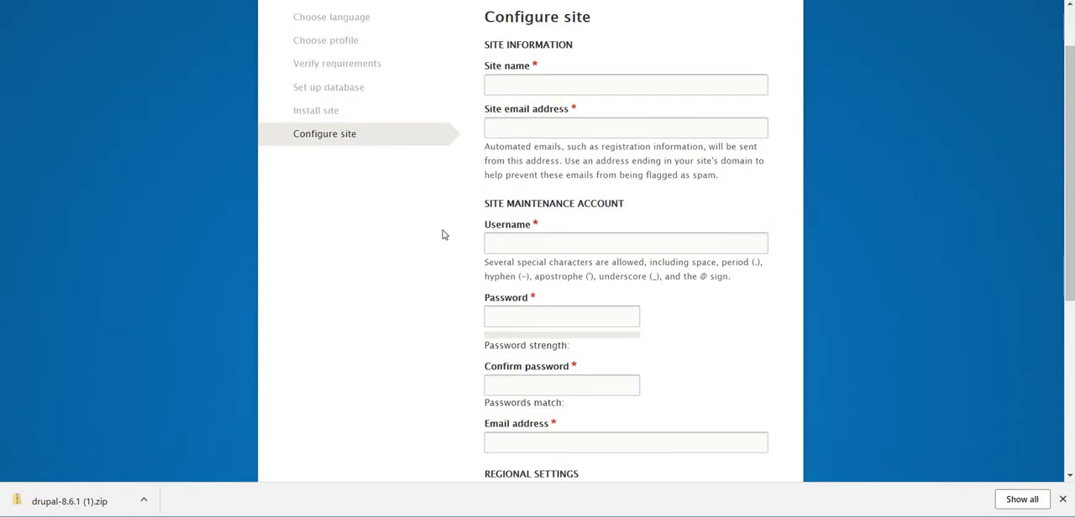
scroll(443, 235, down, 2)
scroll(444, 235, up, 3)
scroll(441, 235, down, 2)
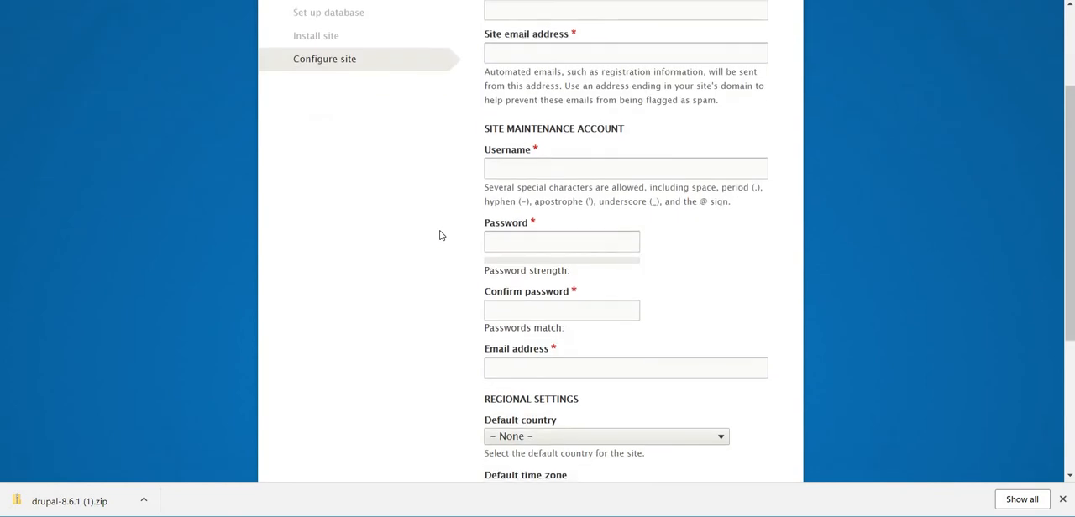
scroll(439, 235, down, 2)
scroll(439, 235, up, 1)
scroll(439, 235, up, 4)
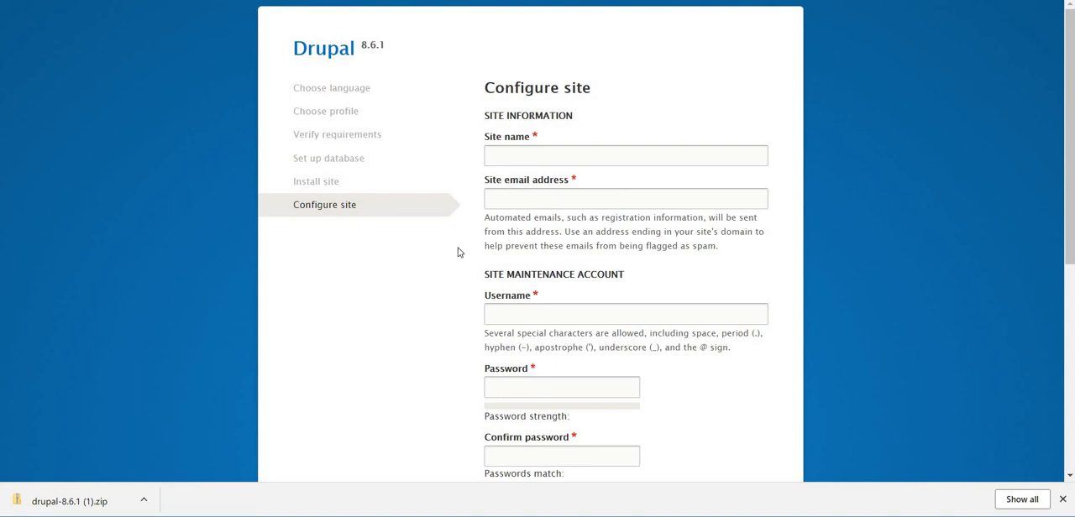
scroll(459, 252, down, 3)
scroll(458, 252, down, 2)
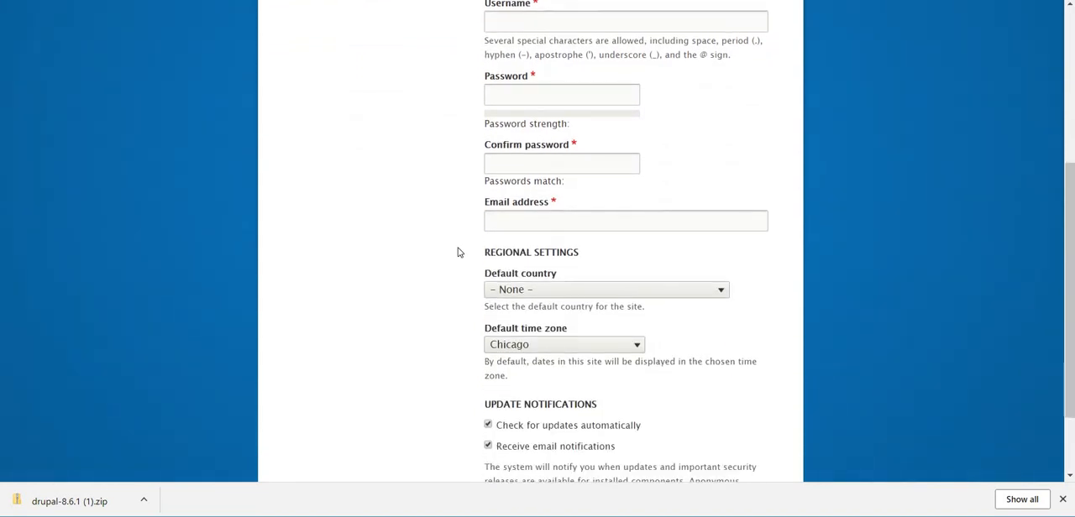
scroll(459, 250, up, 5)
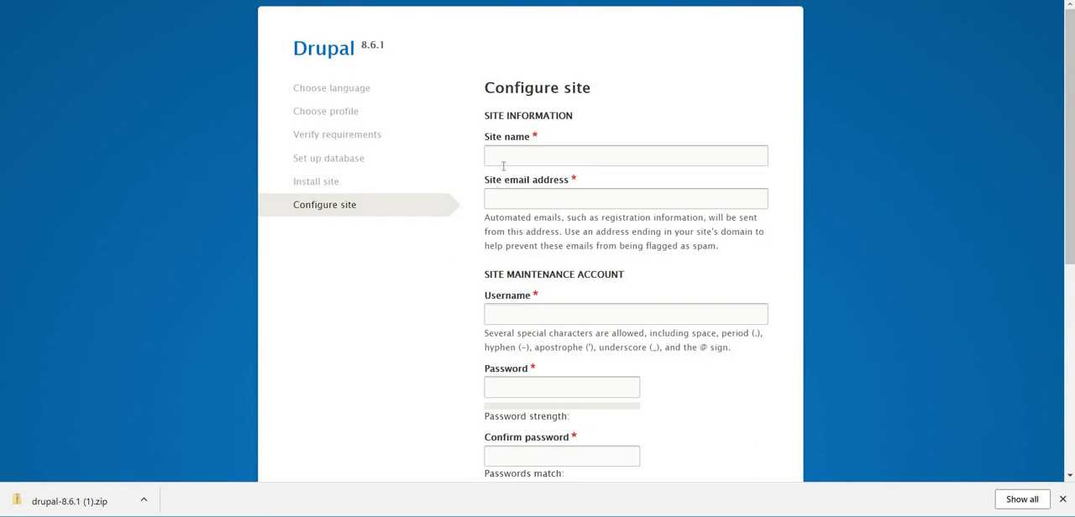
Enter TimTheory.com as the site name and fill in the site email address.
click(508, 156)
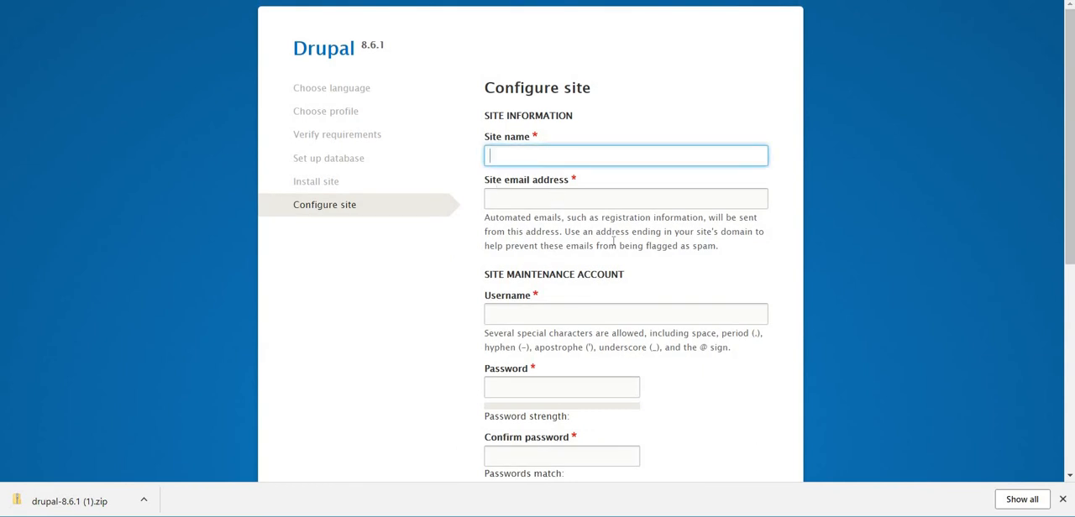
text(TimTheory.com)
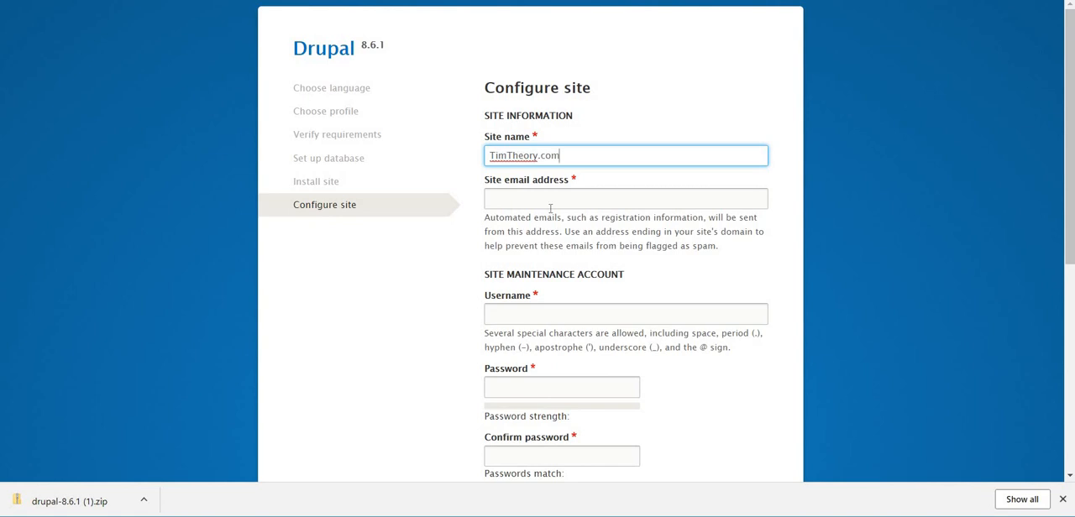
click(550, 206)
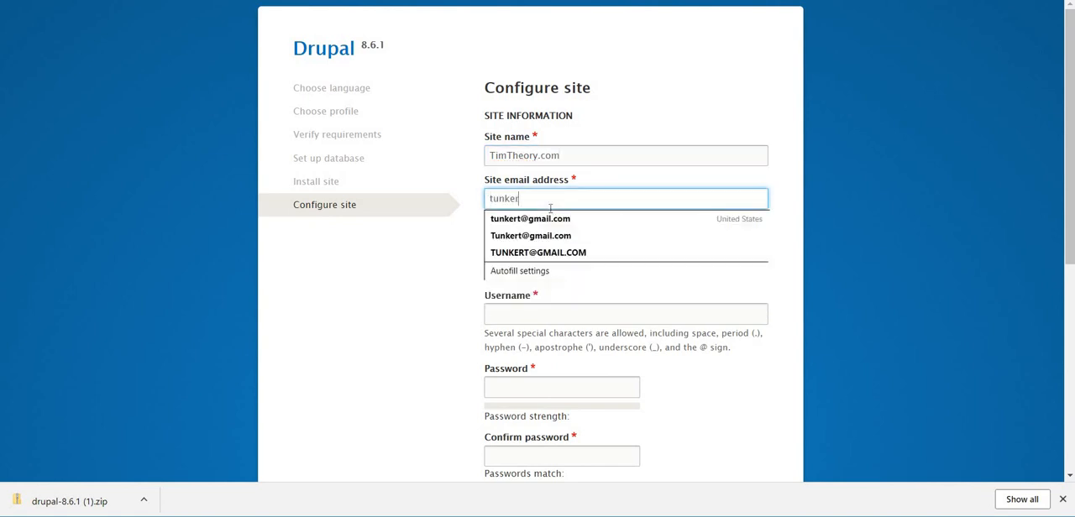
click(426, 324)
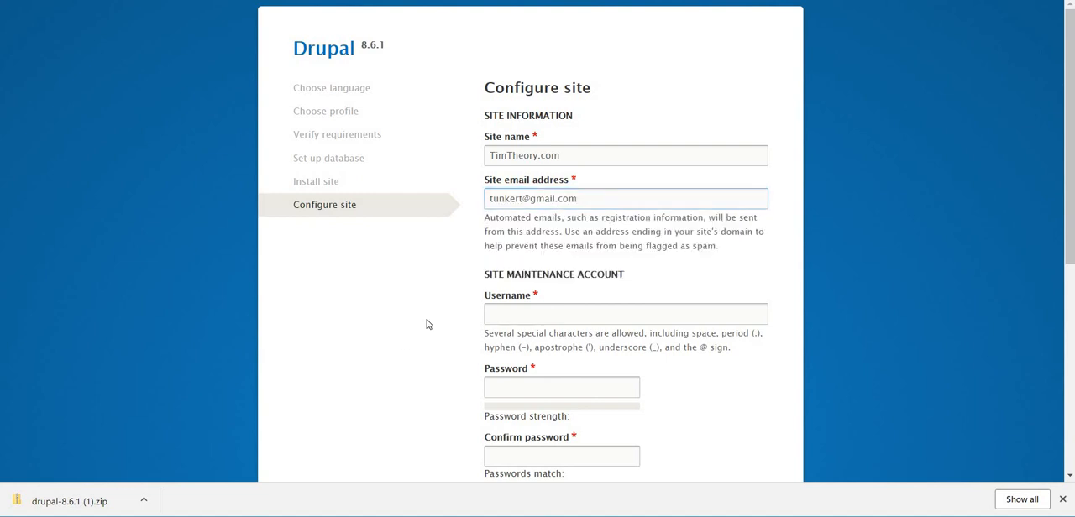
Set the site's default country to United States in the regional settings.
scroll(432, 310, down, 3)
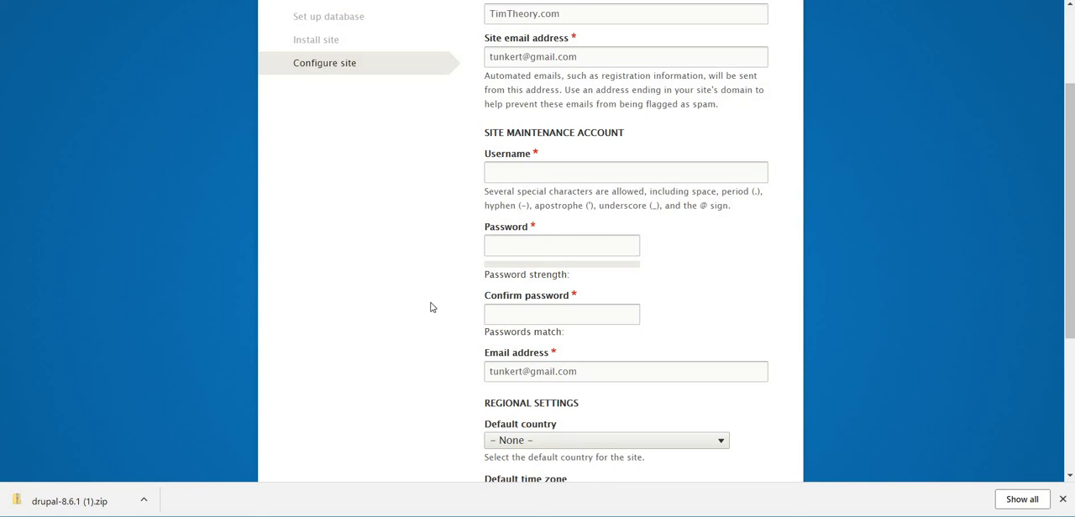
scroll(430, 307, down, 3)
scroll(430, 308, down, 2)
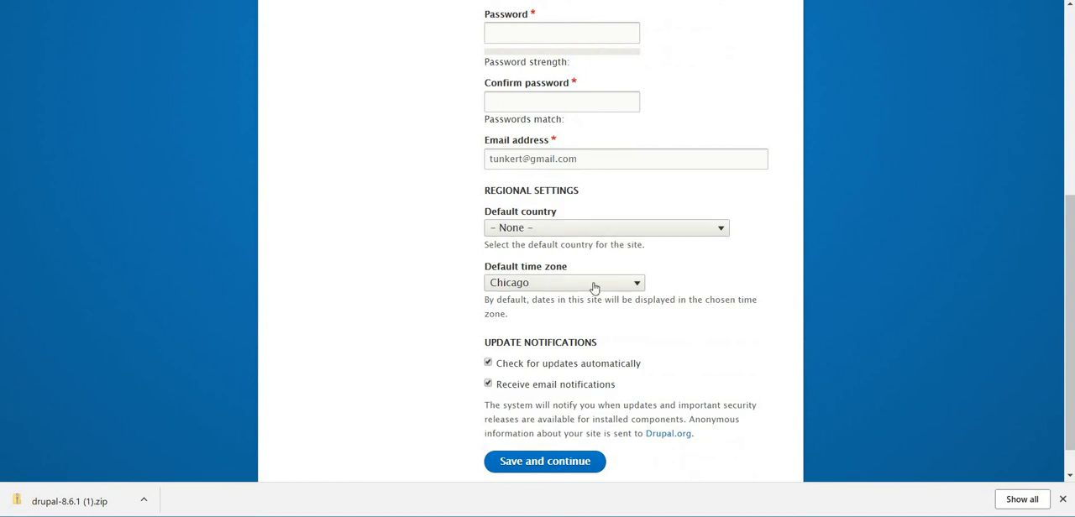
click(668, 230)
click(668, 228)
scroll(612, 340, down, 18)
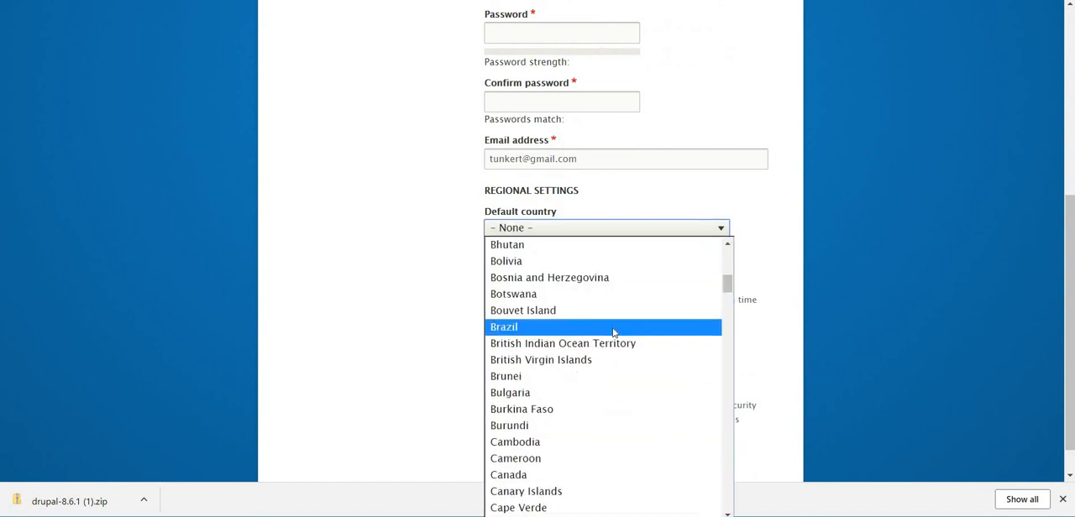
scroll(612, 333, up, 4)
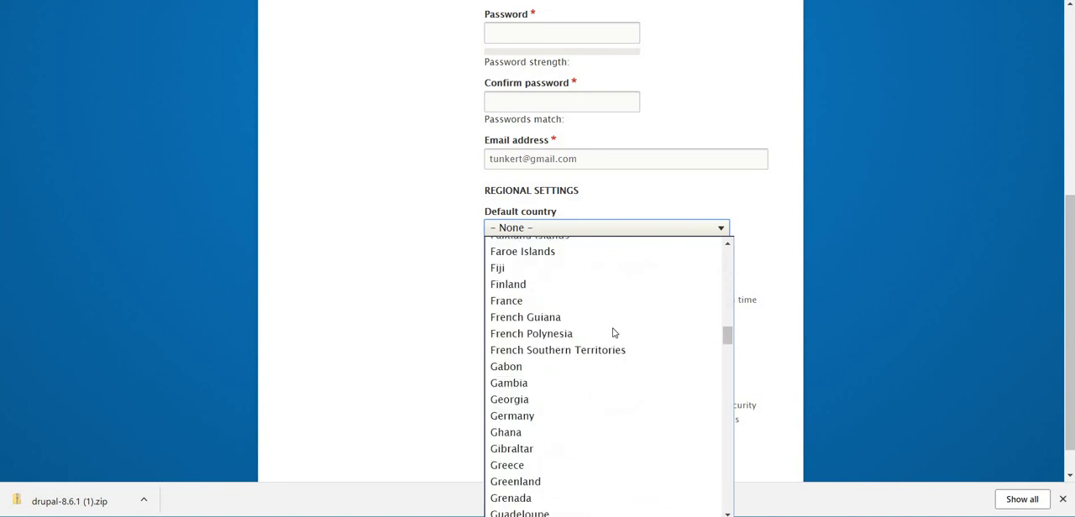
scroll(613, 333, down, 20)
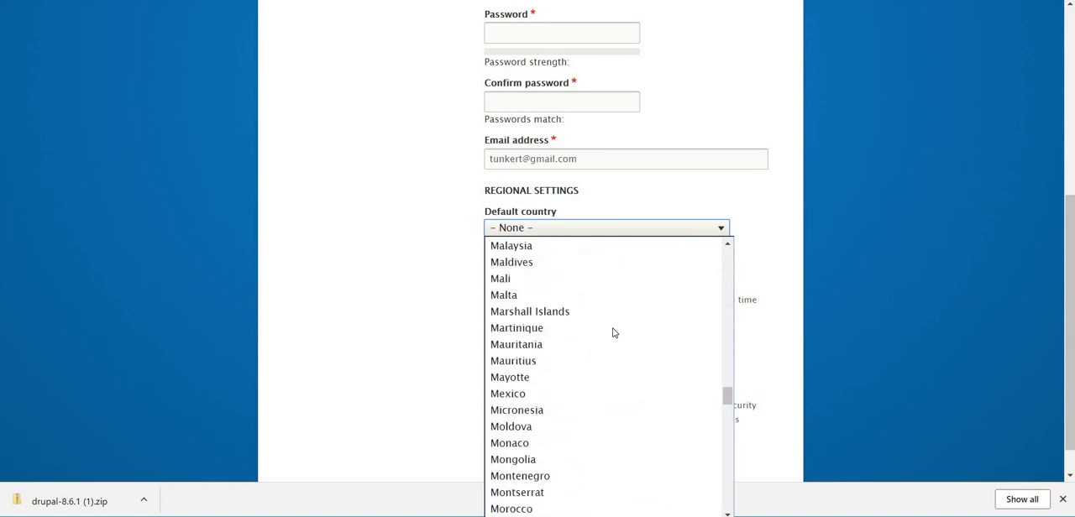
scroll(613, 332, down, 11)
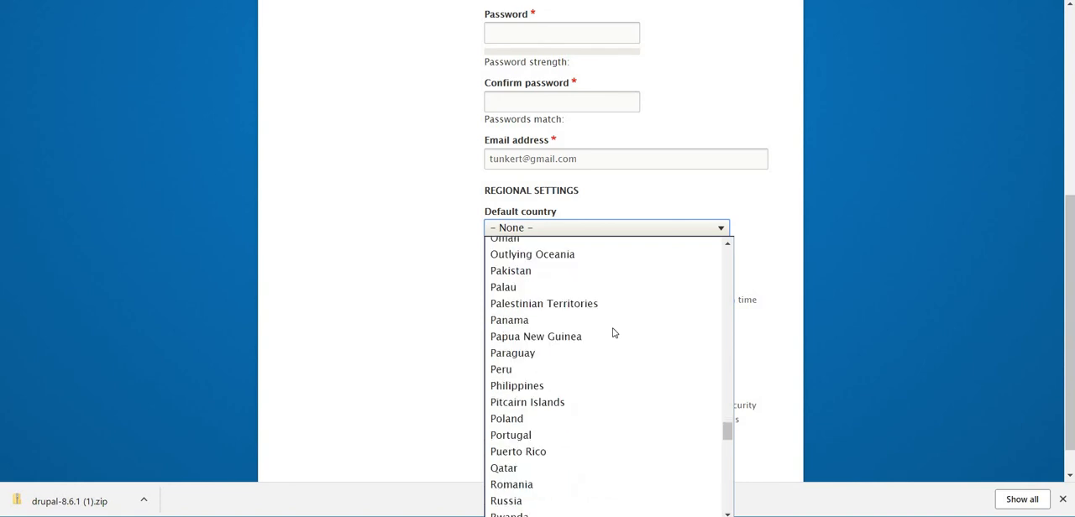
scroll(613, 332, down, 9)
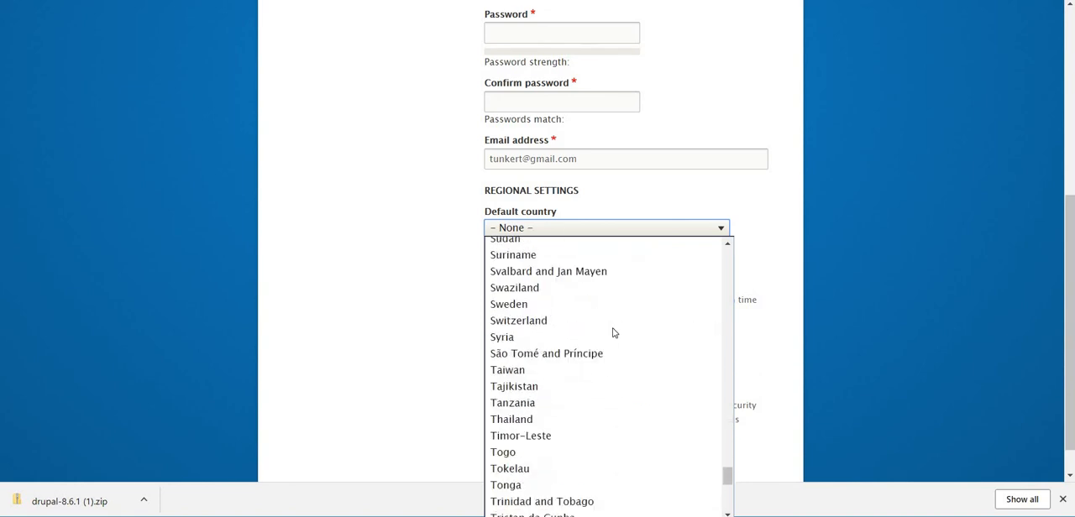
scroll(613, 333, down, 8)
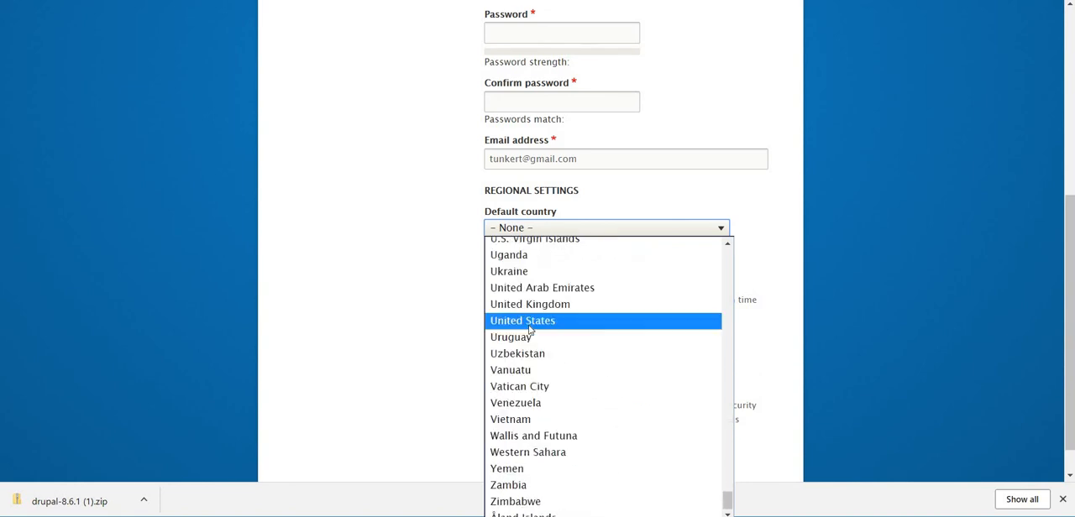
click(545, 324)
Set the site's default time zone to New York.
click(618, 288)
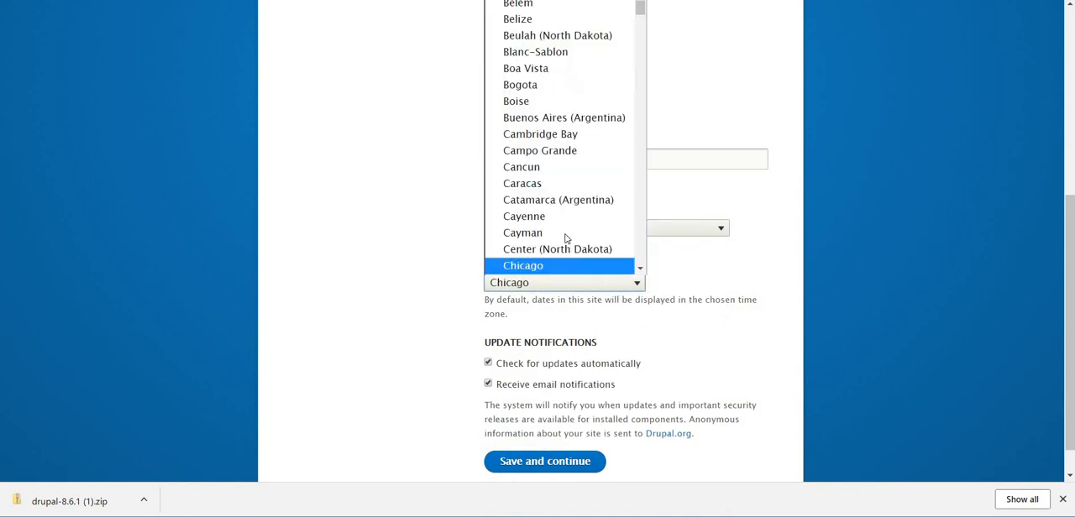
scroll(564, 236, down, 14)
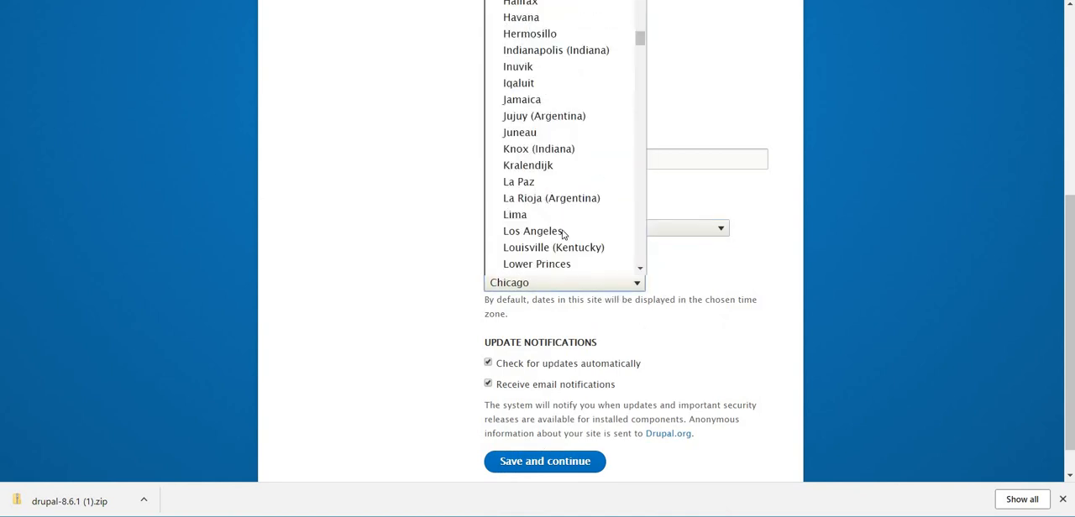
scroll(563, 234, down, 6)
scroll(563, 234, up, 13)
scroll(564, 236, down, 3)
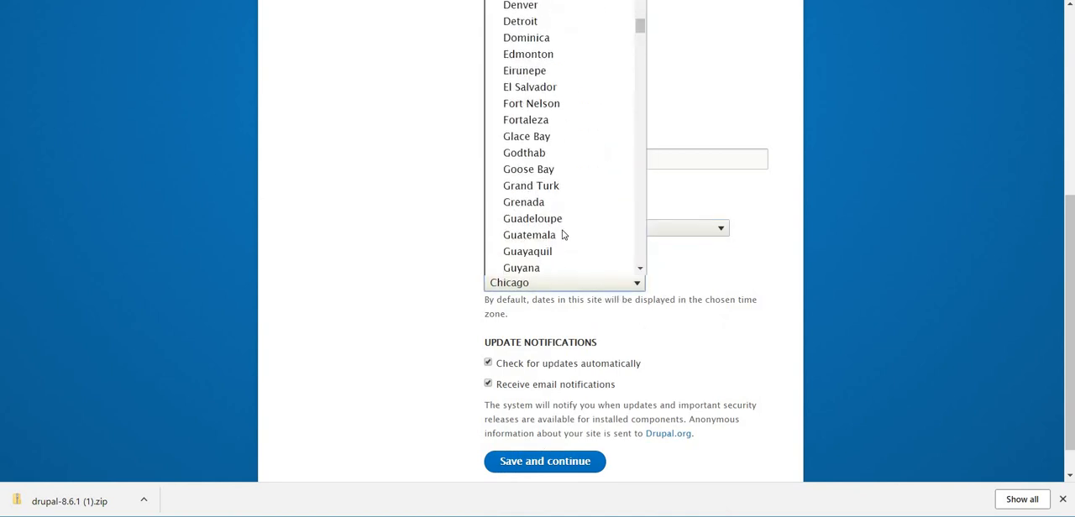
scroll(563, 235, up, 9)
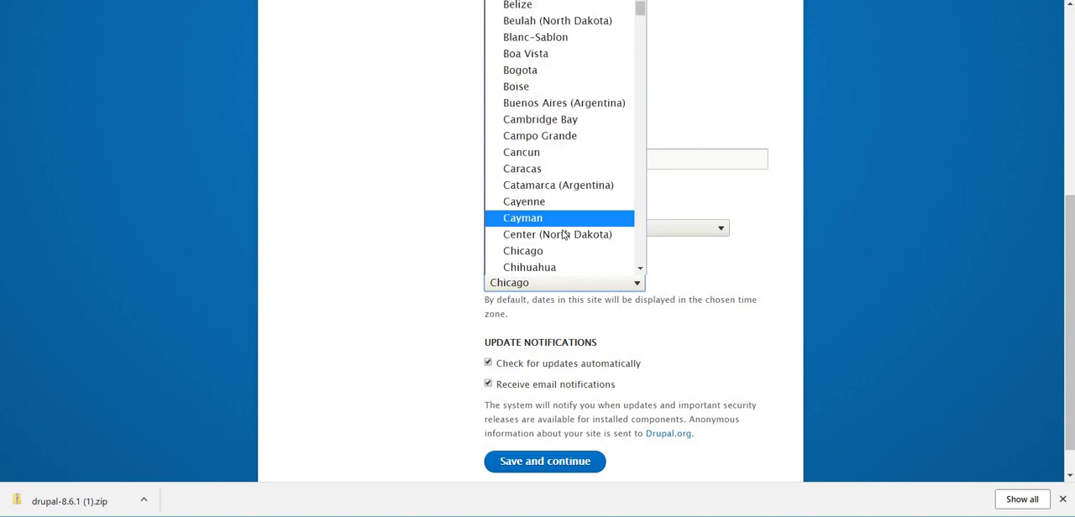
scroll(562, 234, up, 3)
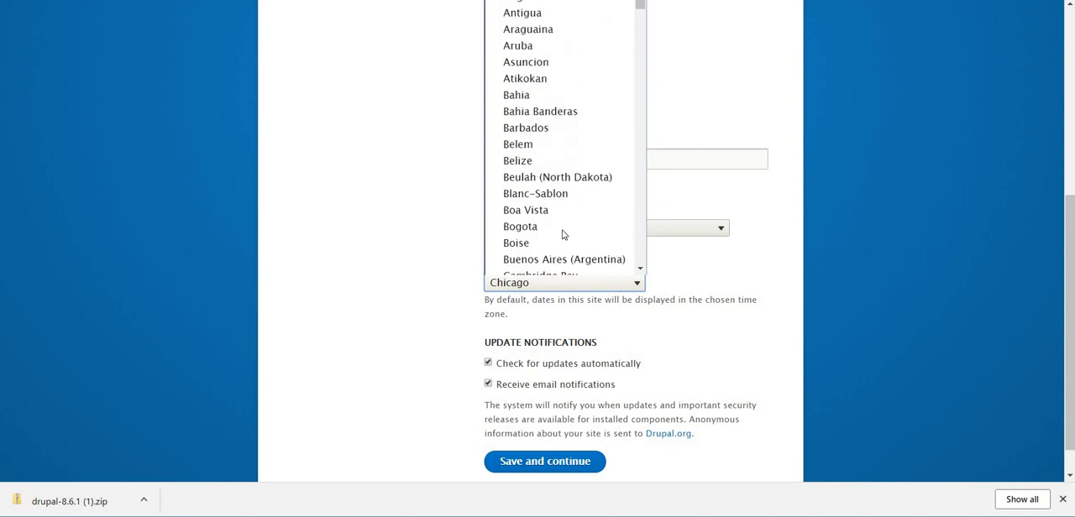
scroll(562, 235, down, 20)
scroll(561, 235, down, 20)
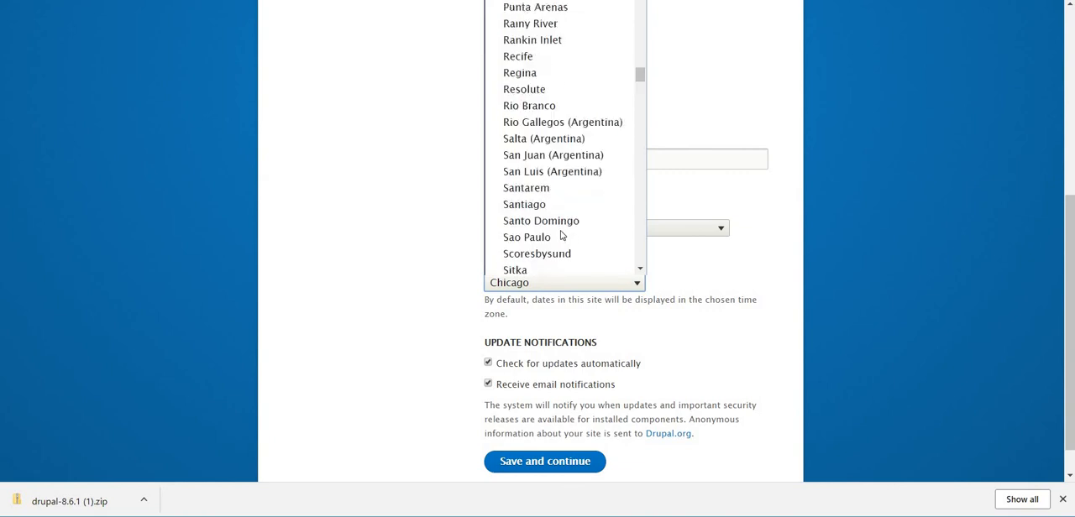
scroll(562, 235, up, 3)
scroll(562, 236, down, 2)
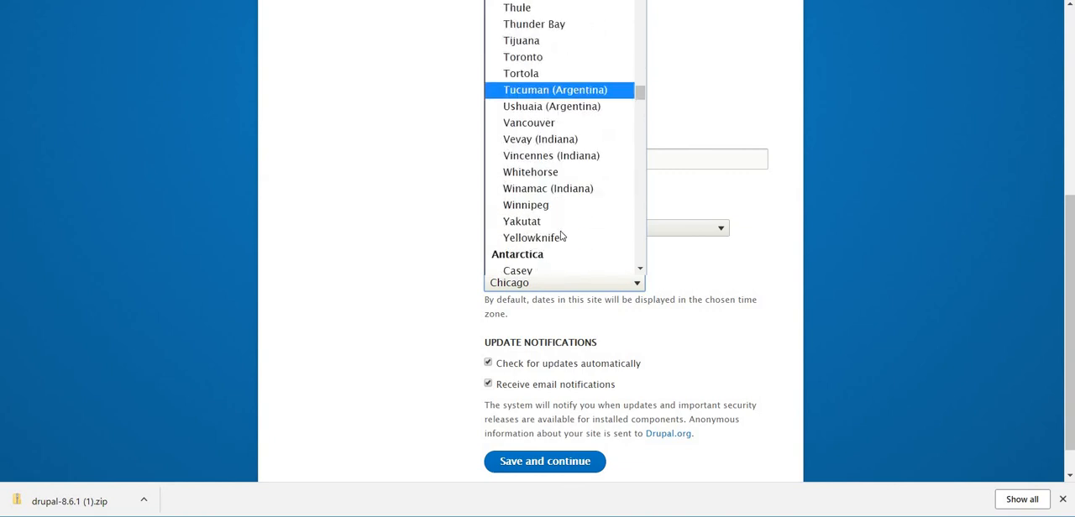
scroll(562, 236, down, 5)
scroll(561, 236, up, 5)
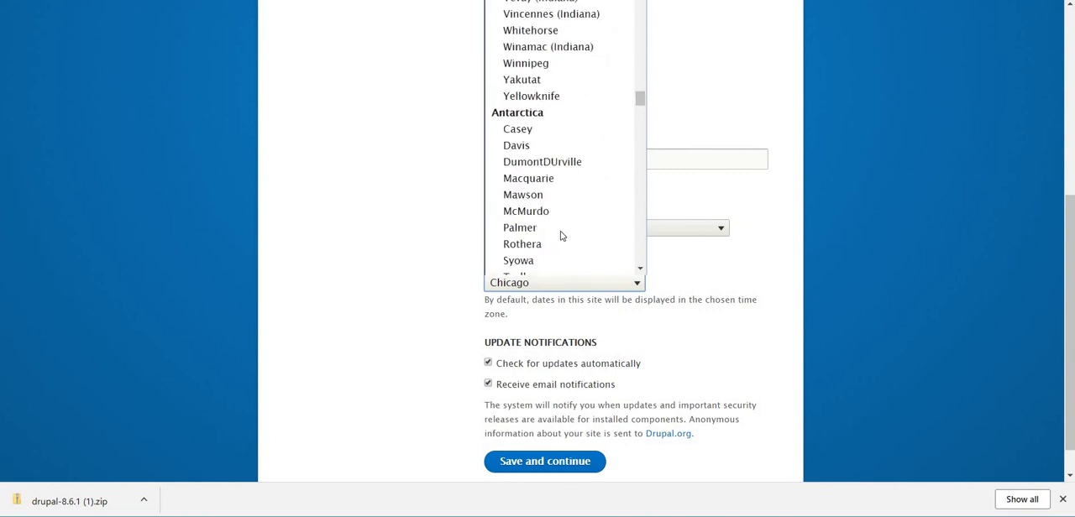
scroll(562, 236, down, 2)
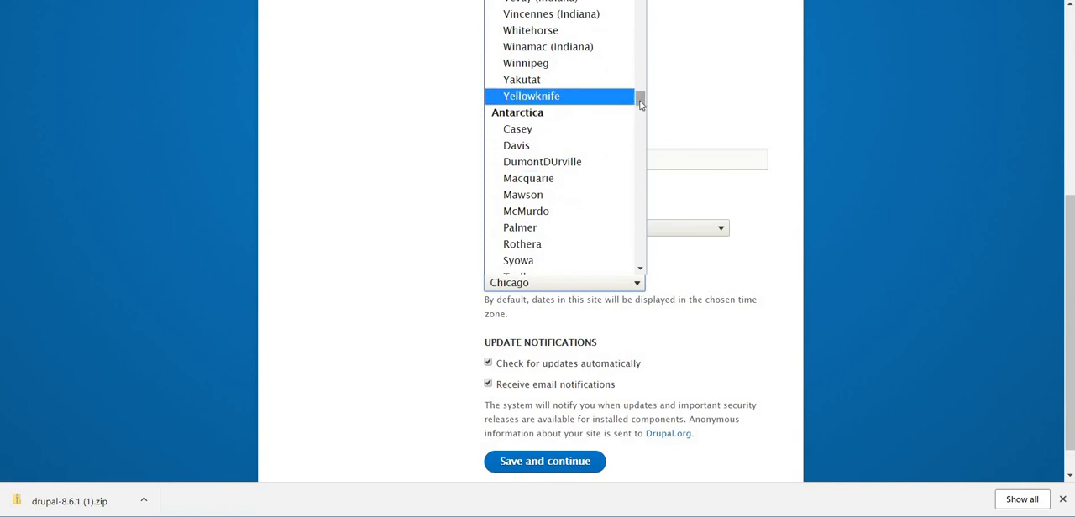
drag(638, 96, 647, 253)
click(642, 267)
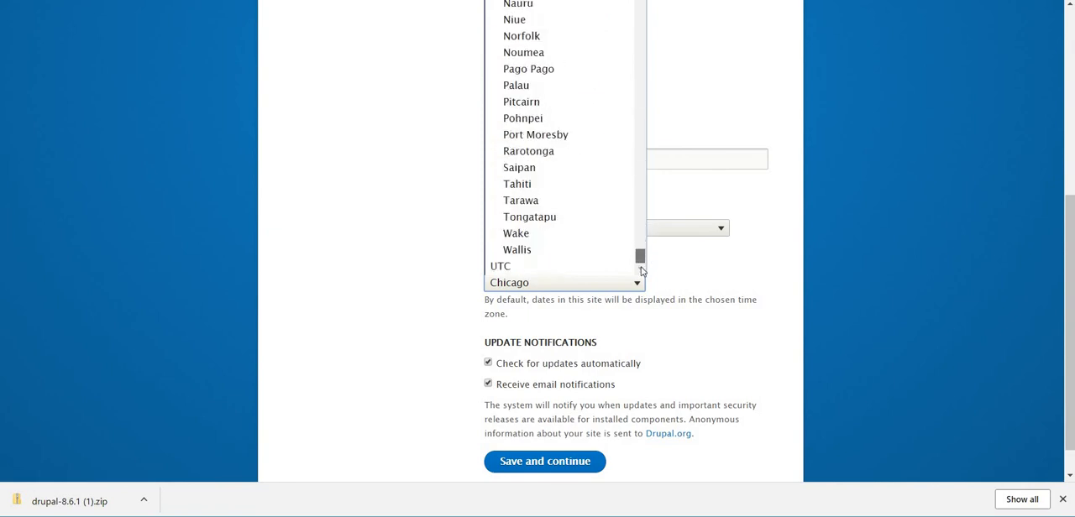
drag(641, 255, 635, 64)
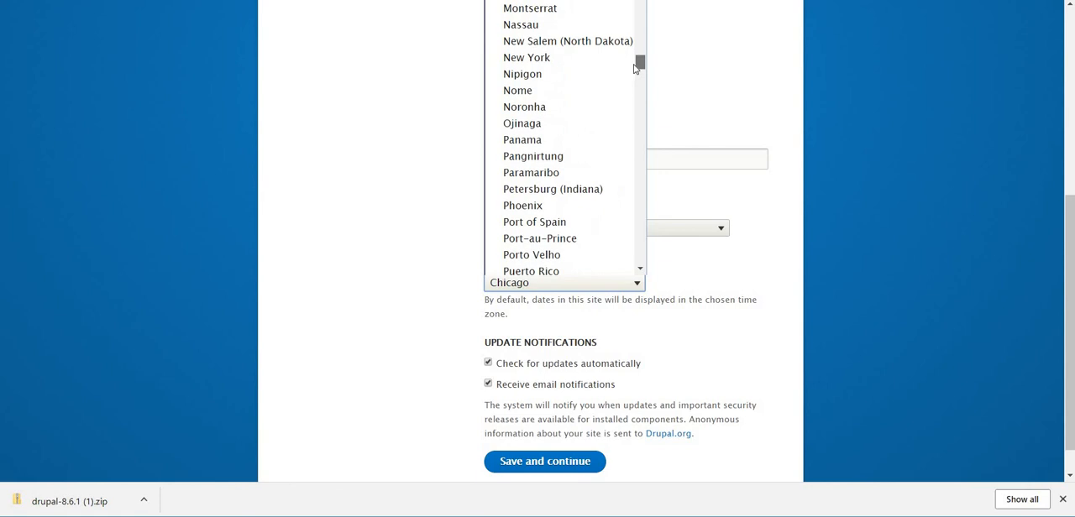
click(579, 62)
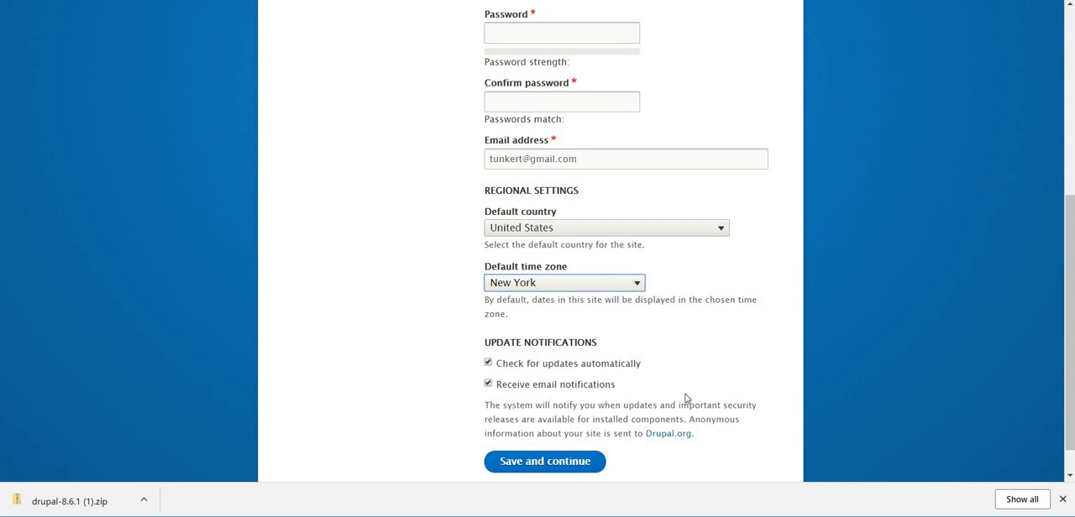
Fill in the site maintenance account's username, then enter and confirm the account password.
scroll(715, 377, up, 2)
scroll(715, 377, up, 1)
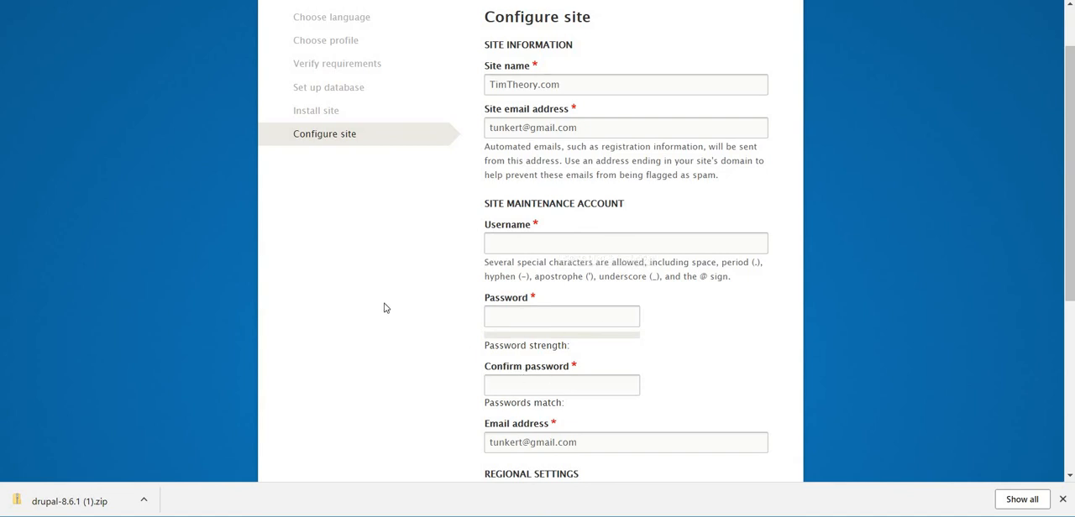
scroll(386, 308, down, 4)
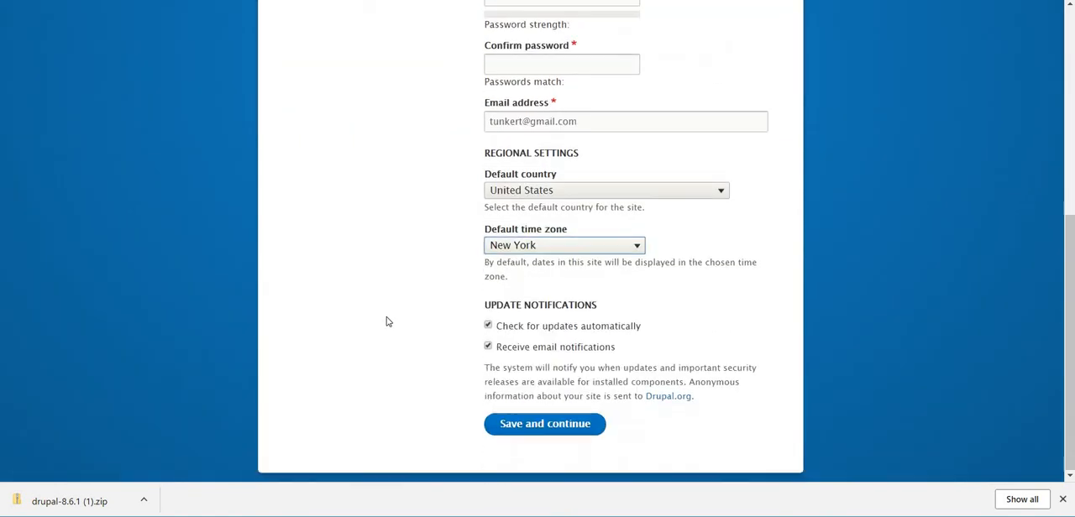
scroll(385, 319, up, 3)
scroll(387, 321, up, 1)
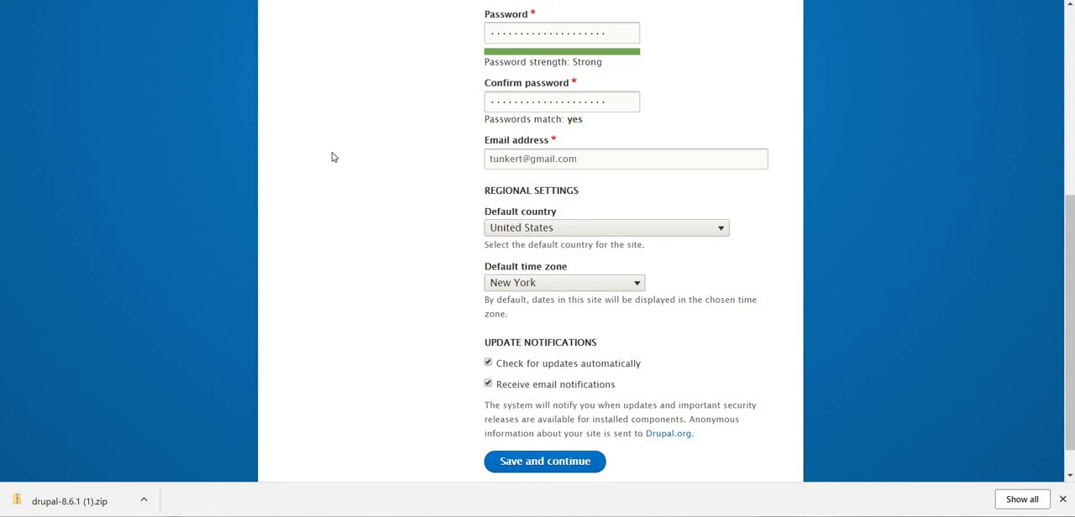
Save the site configuration to finish the Drupal installation and dismiss the browser's offer to save the password.
click(547, 473)
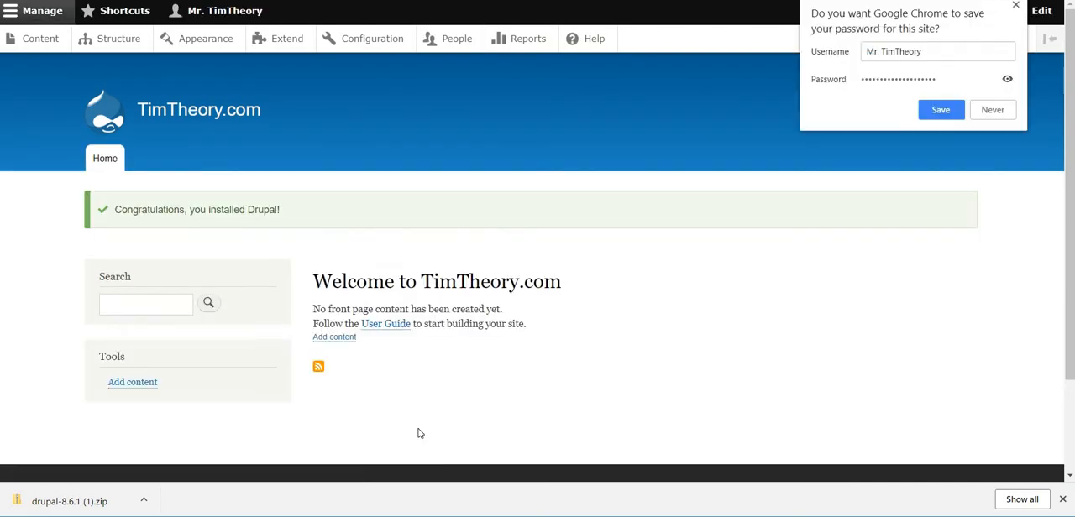
click(1015, 6)
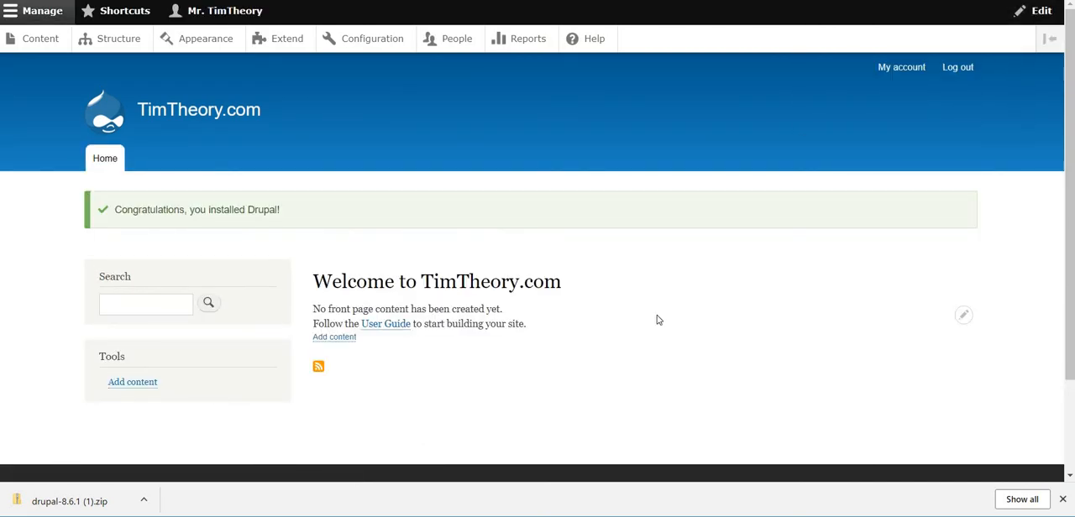